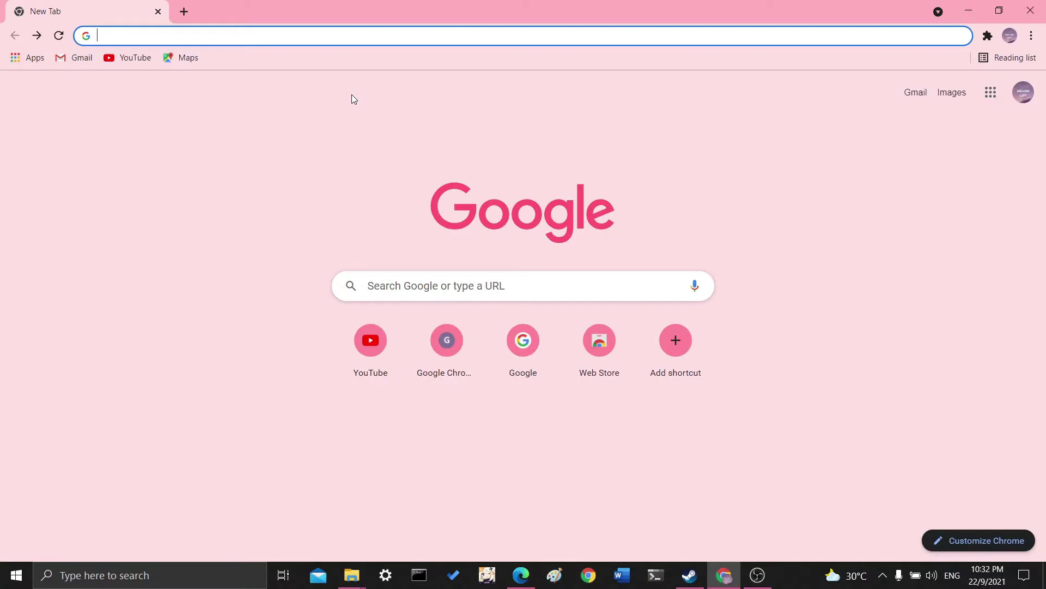
Search Google for 'myeg' and dismiss the location permission prompt.
text(myeg)
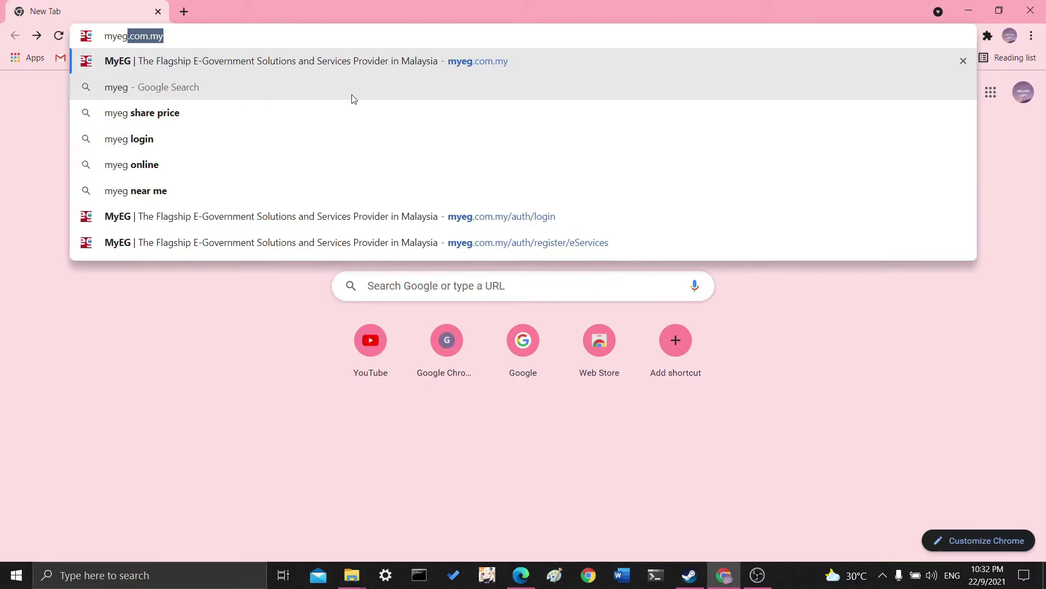
key(Return)
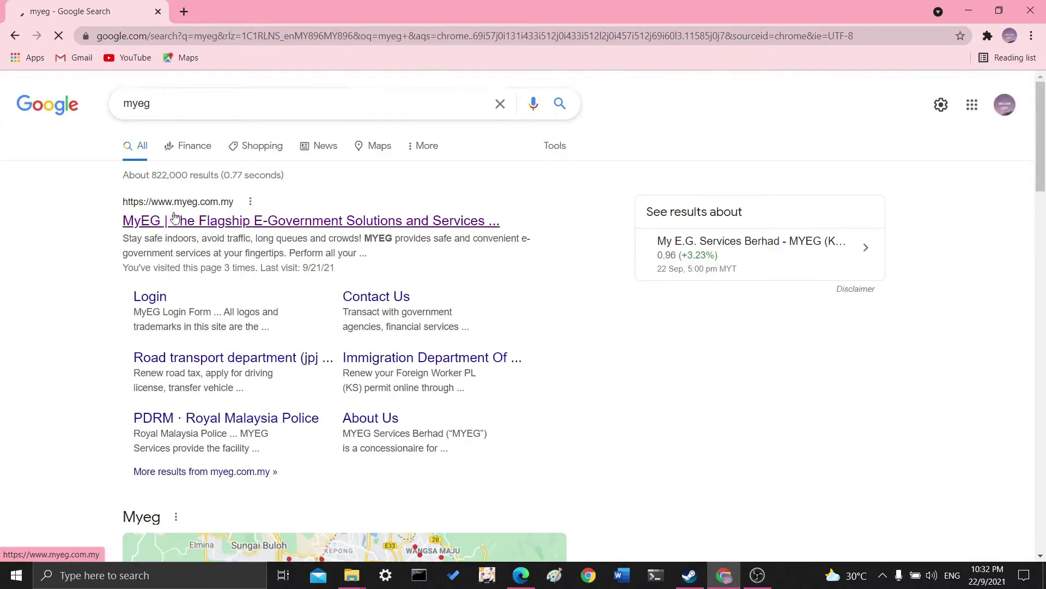
click(281, 56)
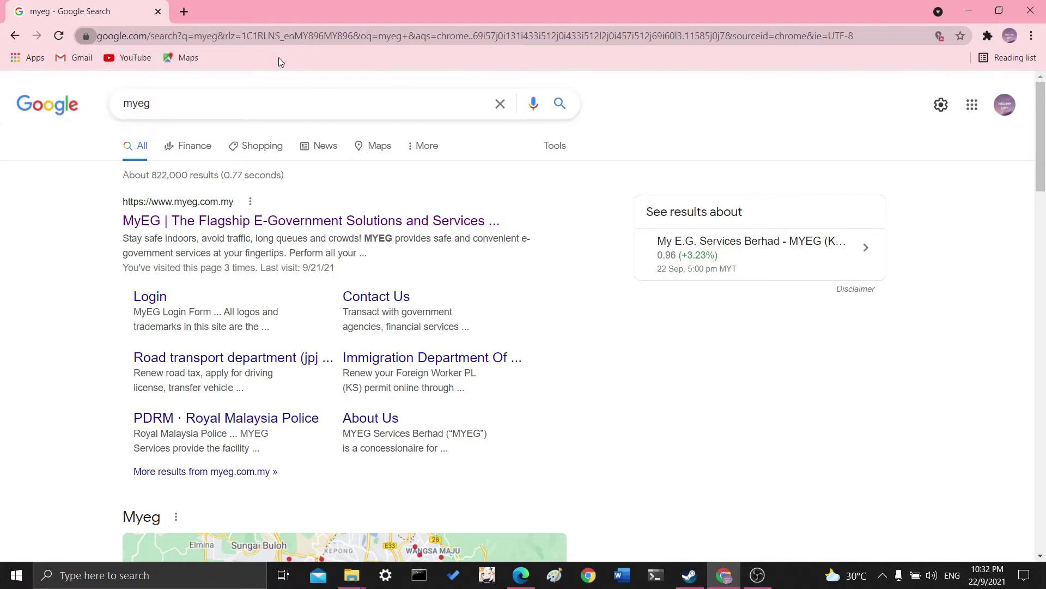
Open the official MyEG site from the results and go to its LOGIN / REGISTER account page.
click(188, 217)
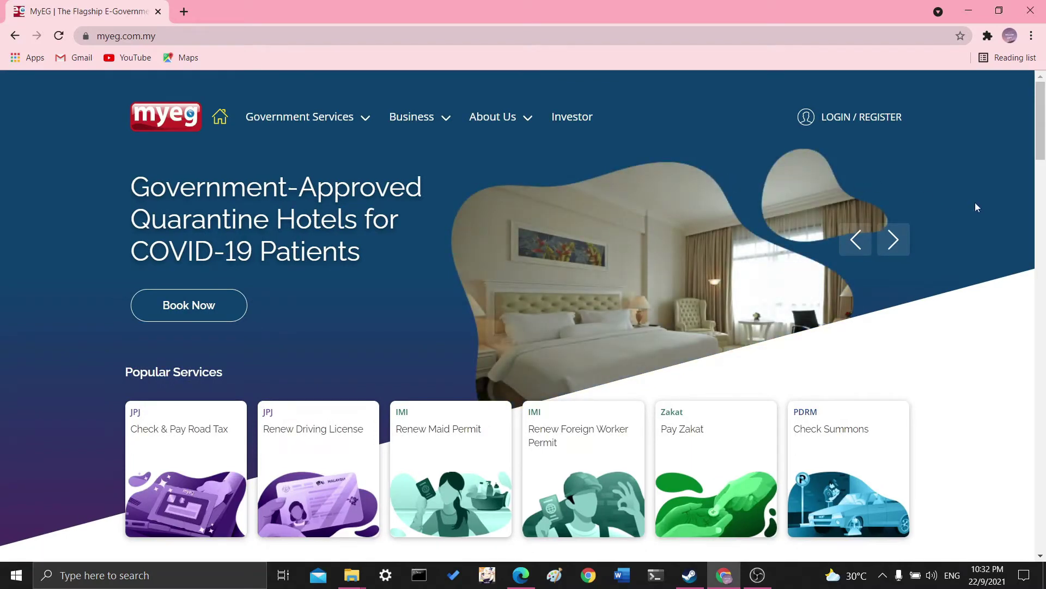
click(878, 119)
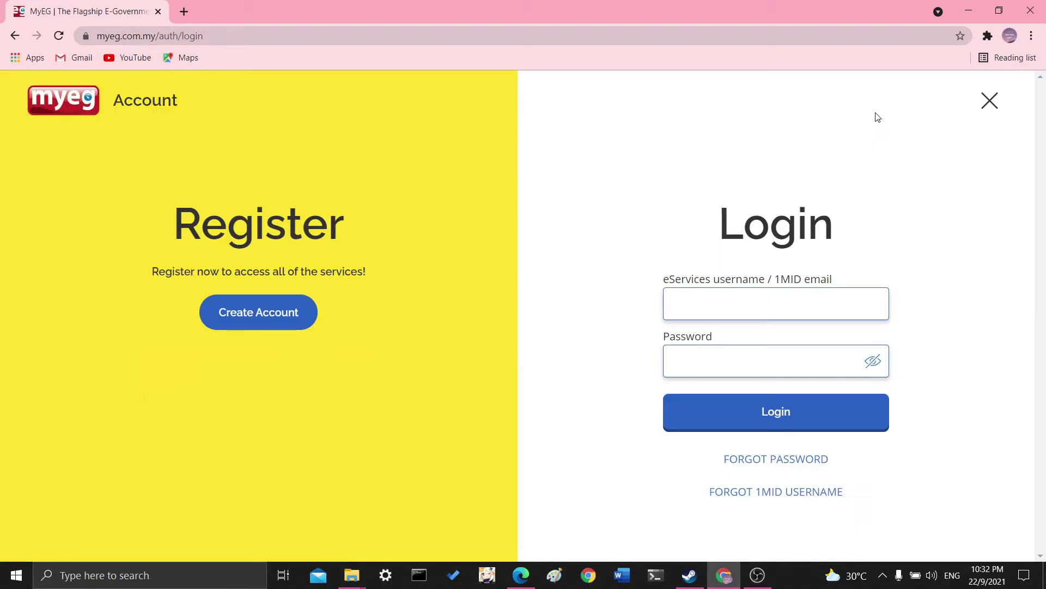
click(265, 321)
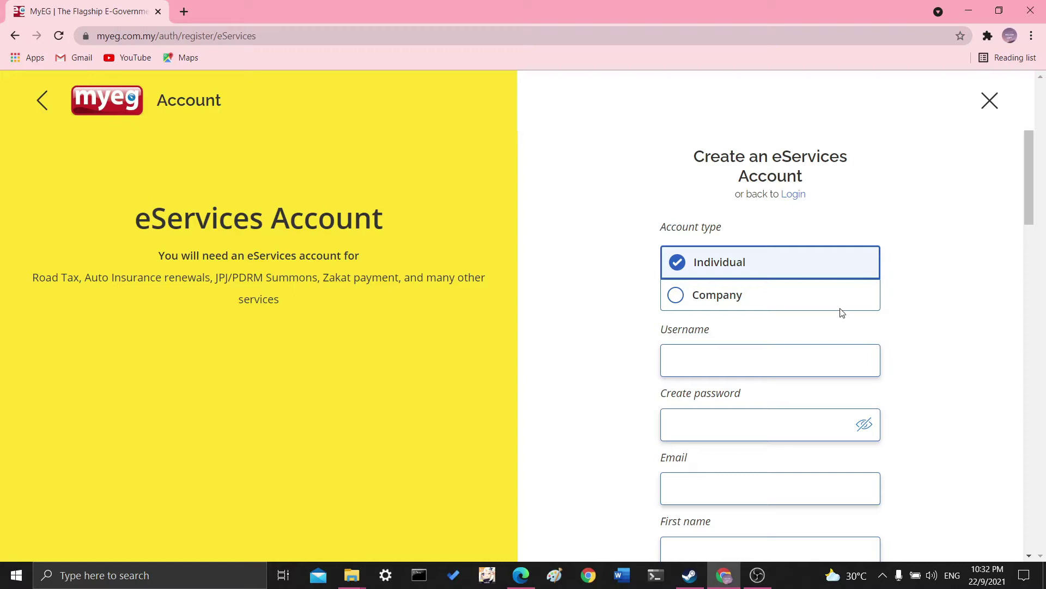
scroll(954, 340, down, 1)
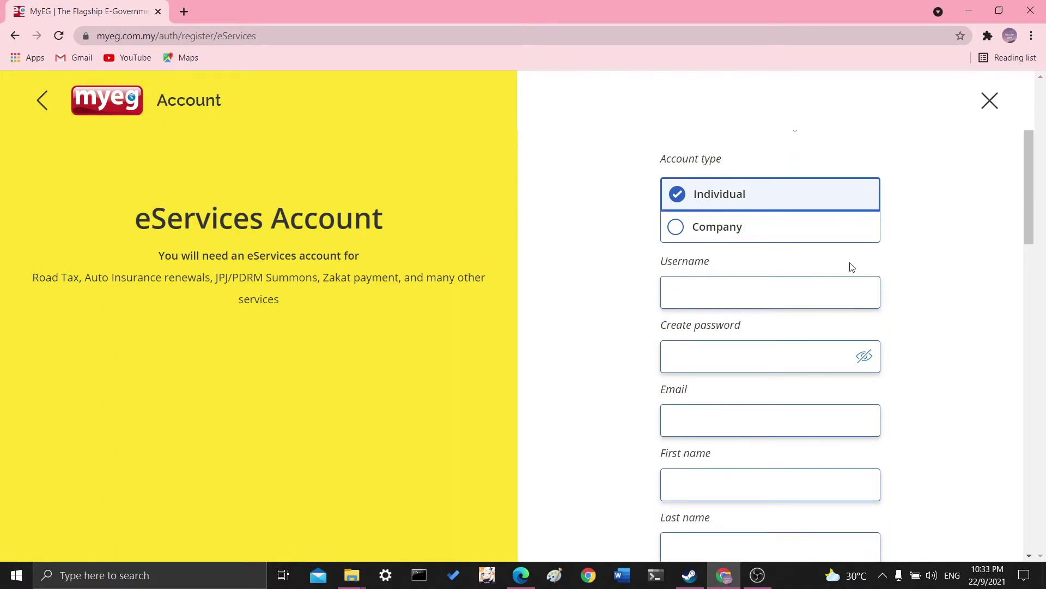
scroll(848, 266, down, 1)
click(778, 234)
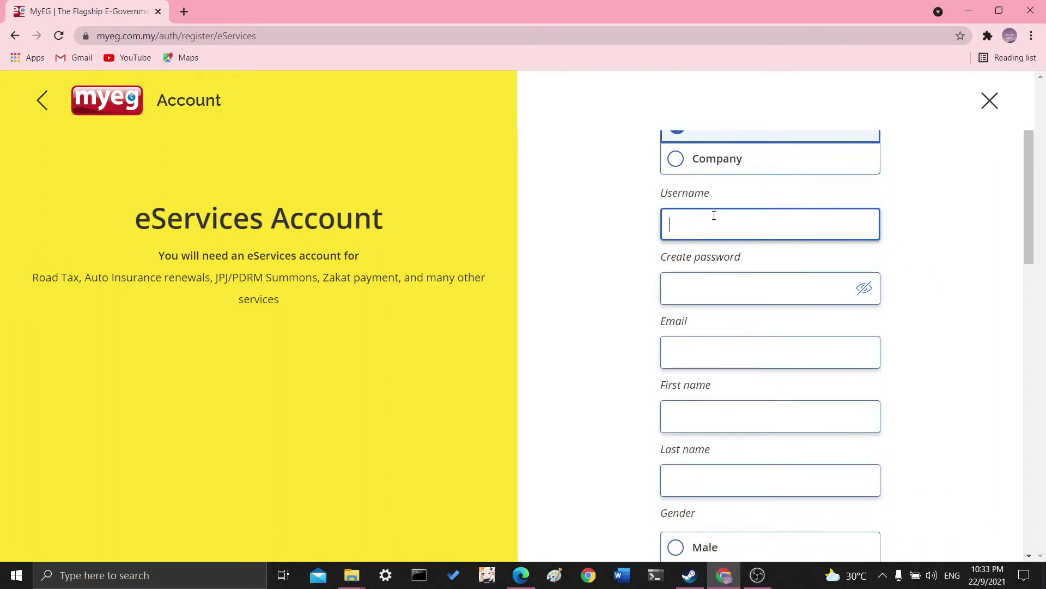
scroll(736, 273, down, 1)
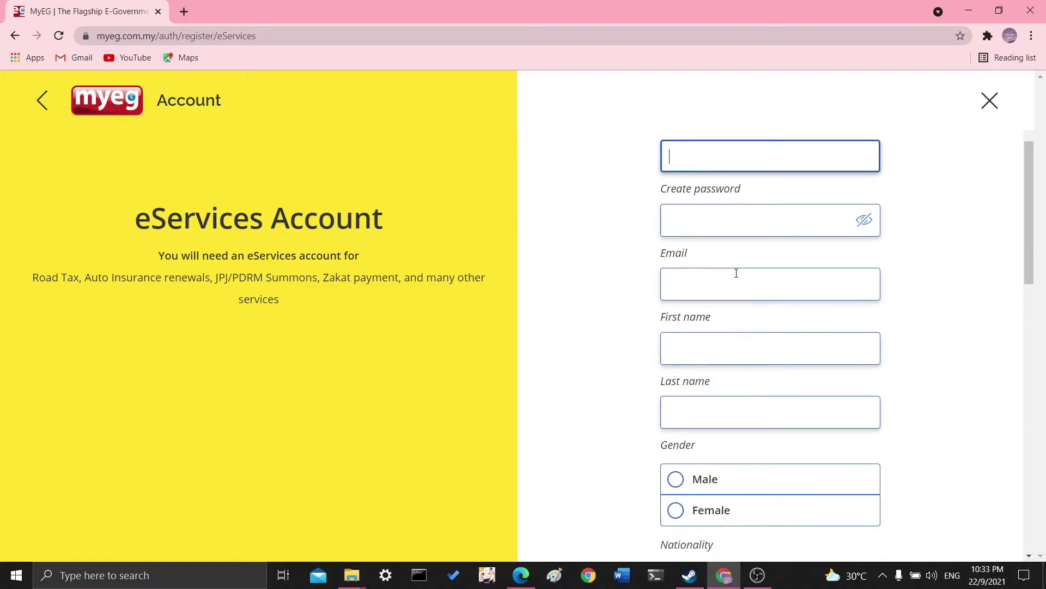
scroll(734, 301, down, 2)
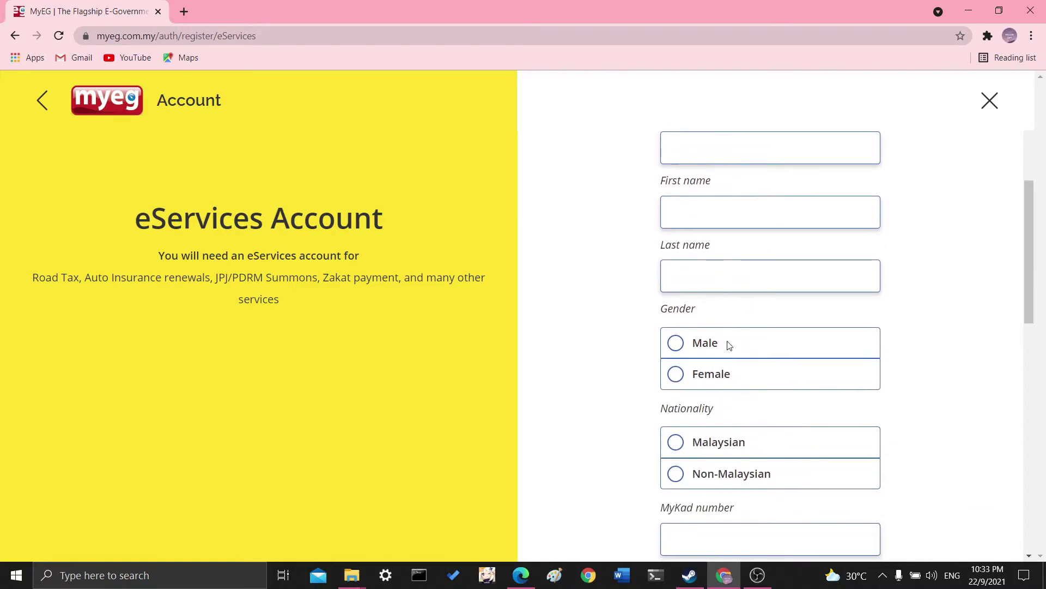
scroll(729, 346, down, 2)
scroll(764, 362, down, 2)
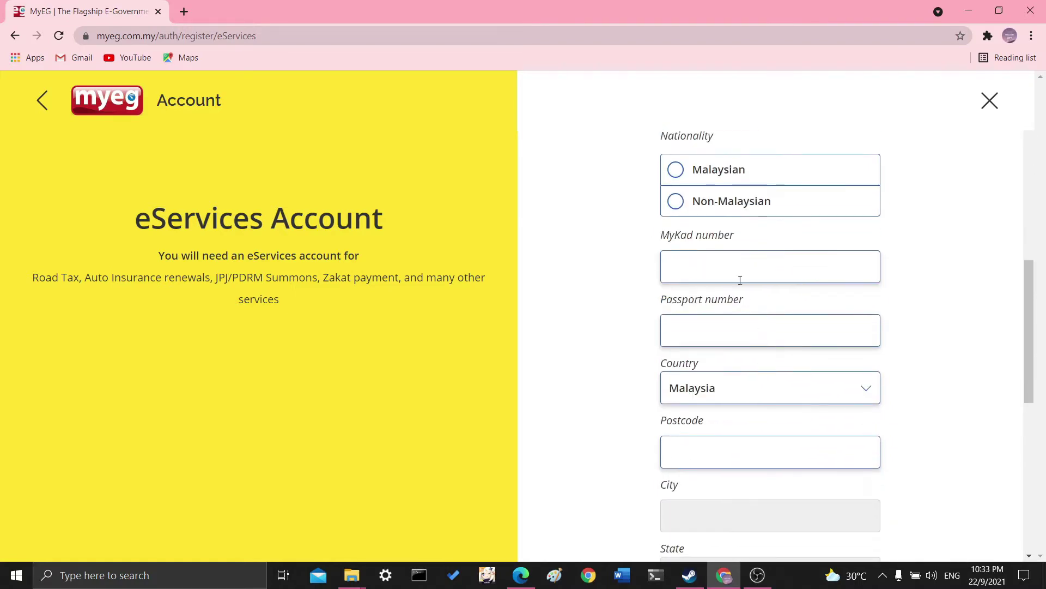
scroll(787, 341, down, 2)
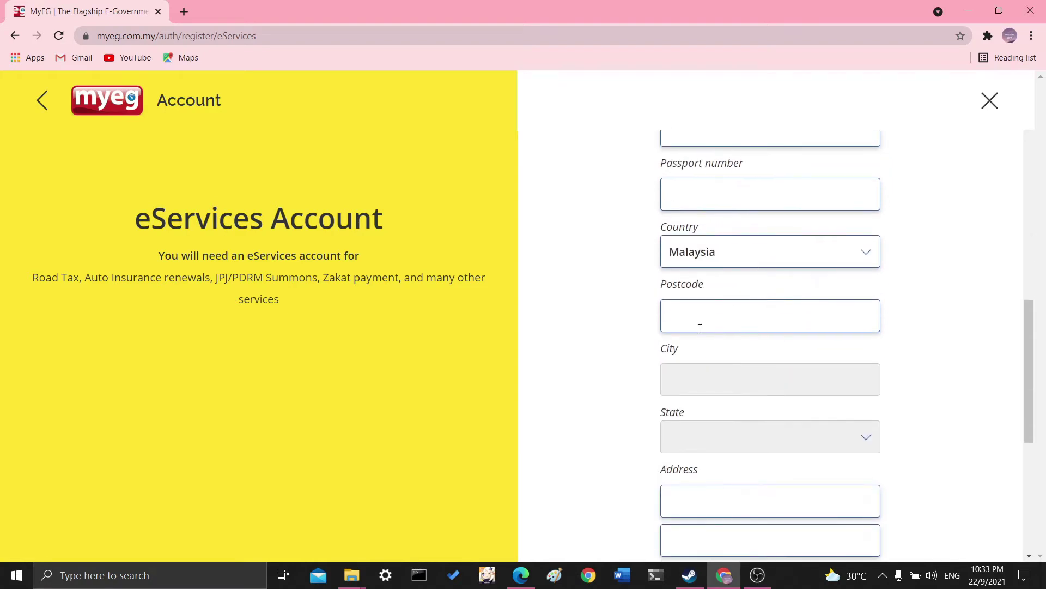
scroll(733, 433, down, 2)
scroll(759, 390, down, 3)
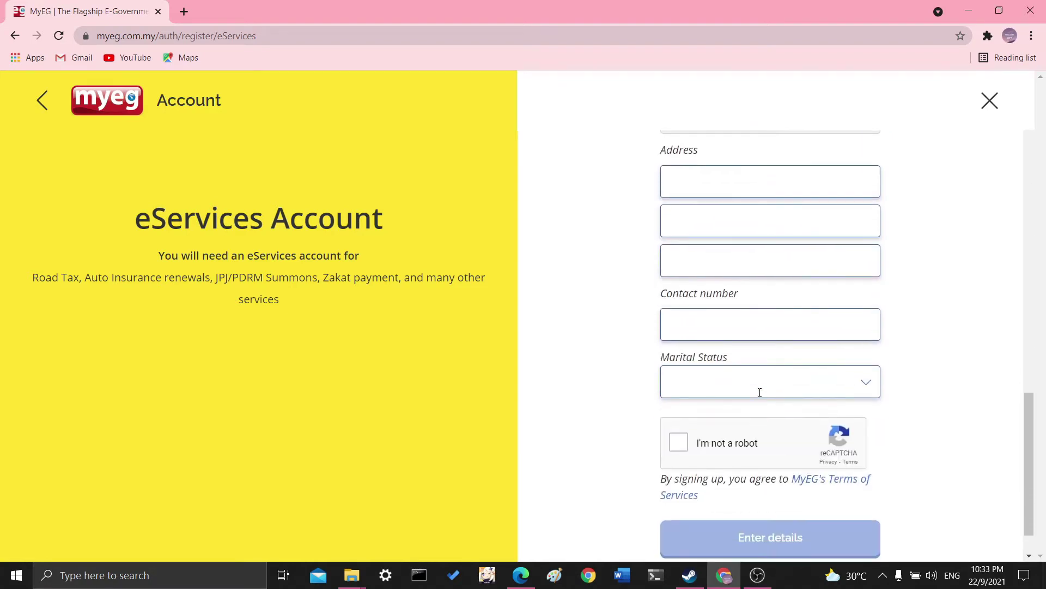
scroll(767, 382, down, 1)
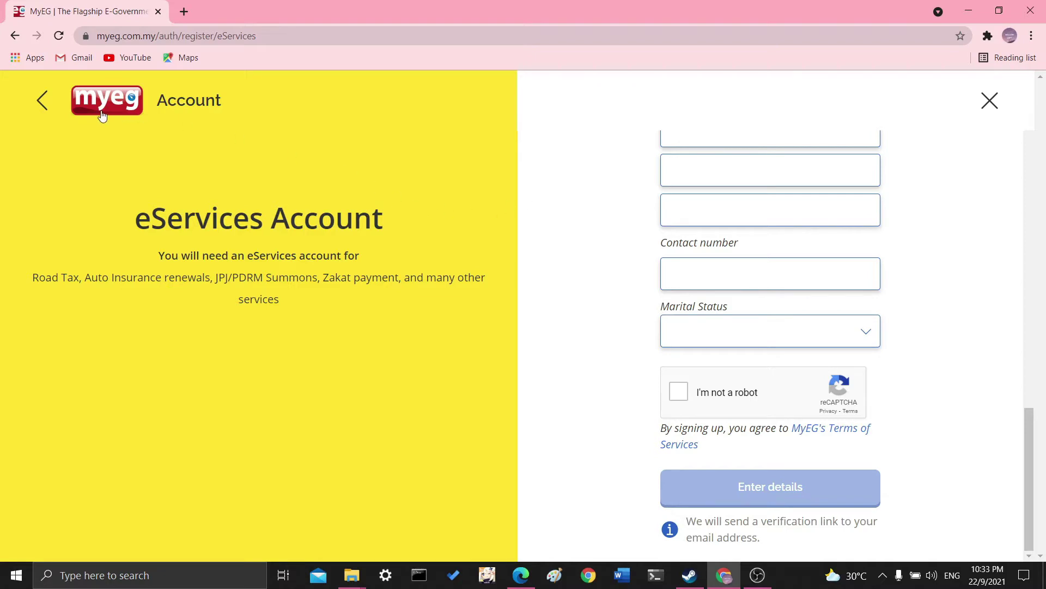
click(43, 98)
Log in with the eServices username, then open Jabatan Pengangkutan Jalan's Driving License Renewal (CDL).
click(794, 307)
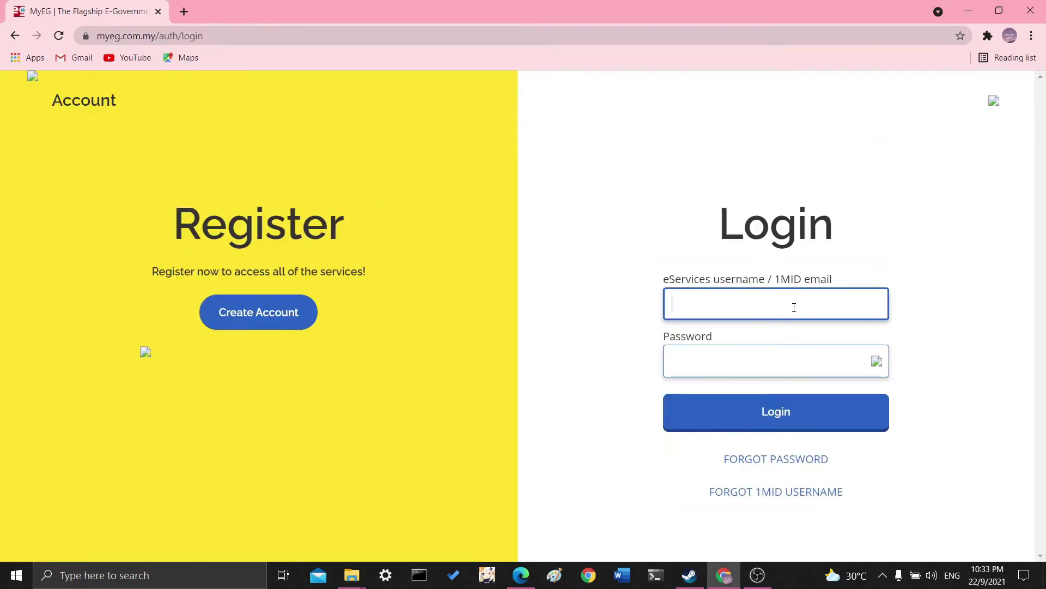
text(cesa)
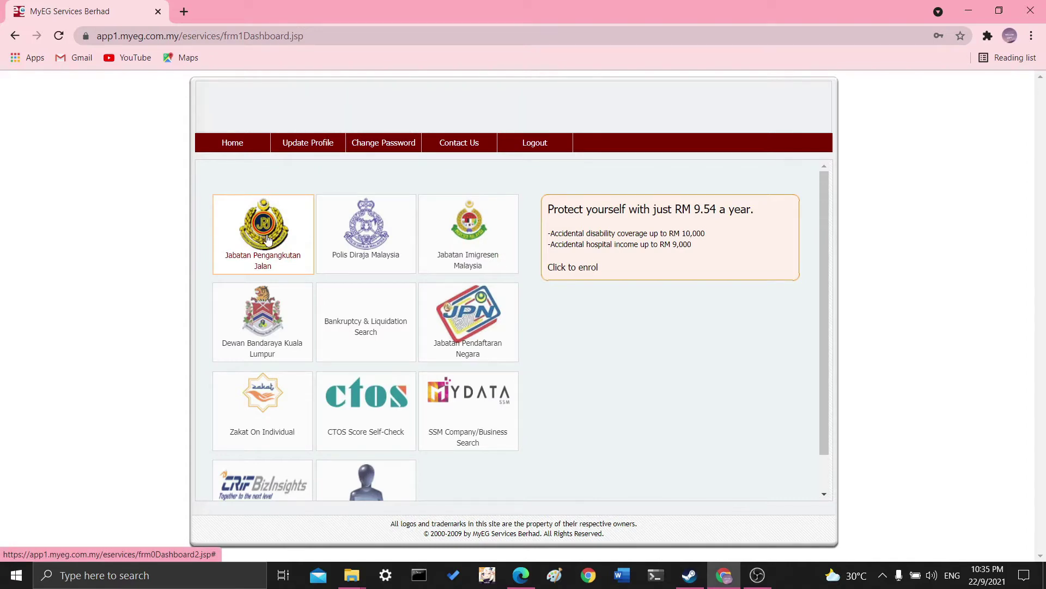
click(267, 240)
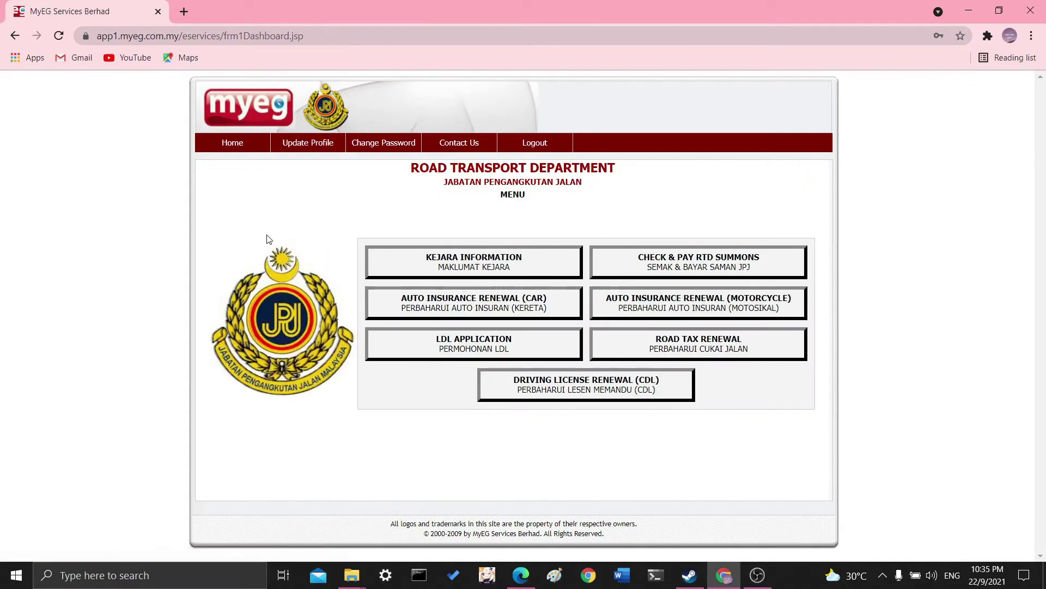
click(600, 396)
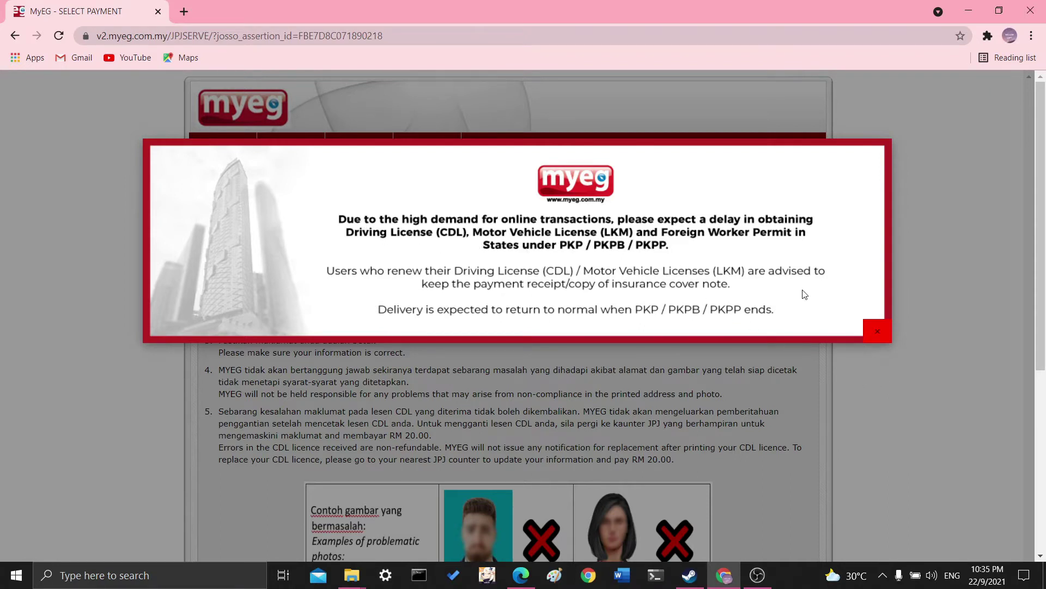
Close the delivery-delay notice and accept the CDL terms with PROCEED/TERUSKAN.
click(877, 331)
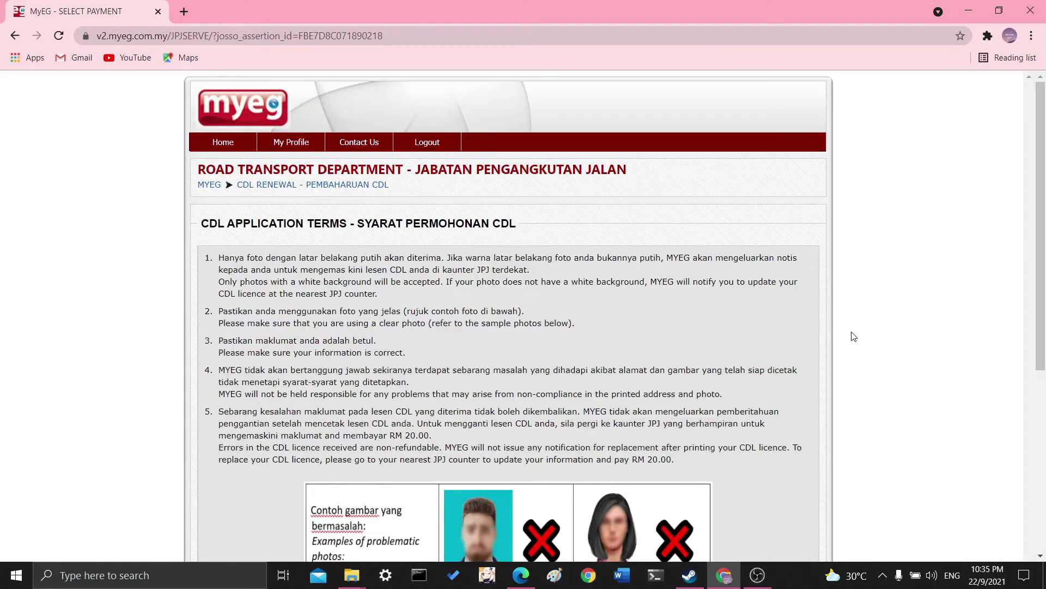
scroll(728, 336, down, 1)
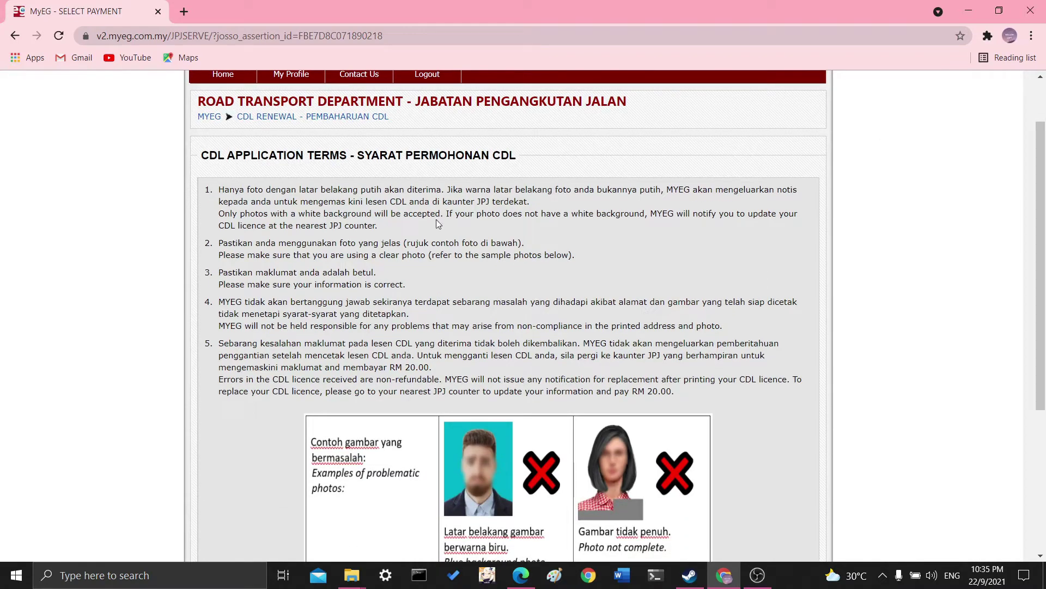
scroll(717, 262, down, 2)
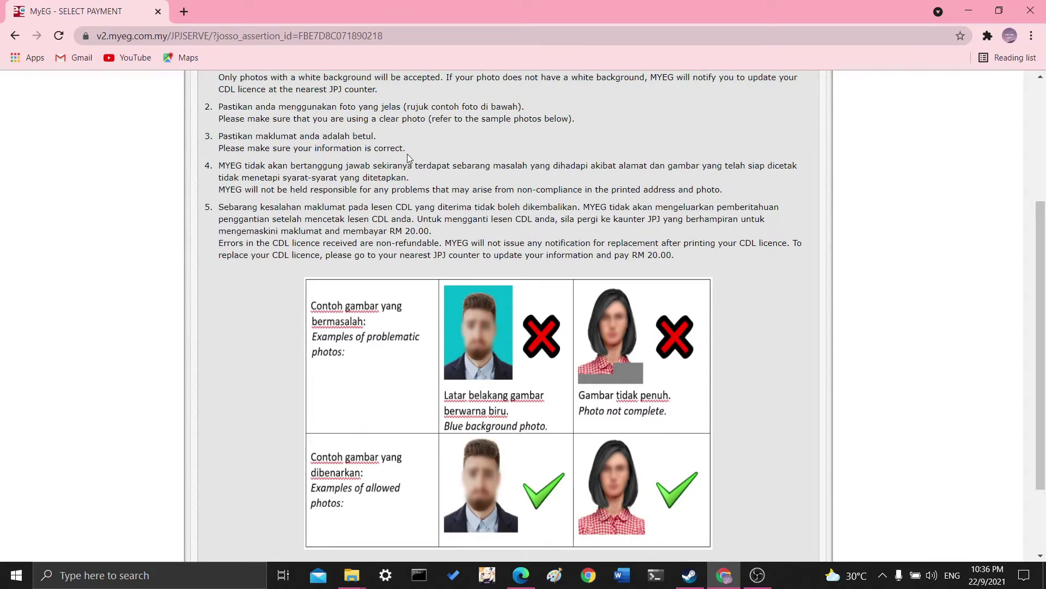
scroll(551, 210, down, 2)
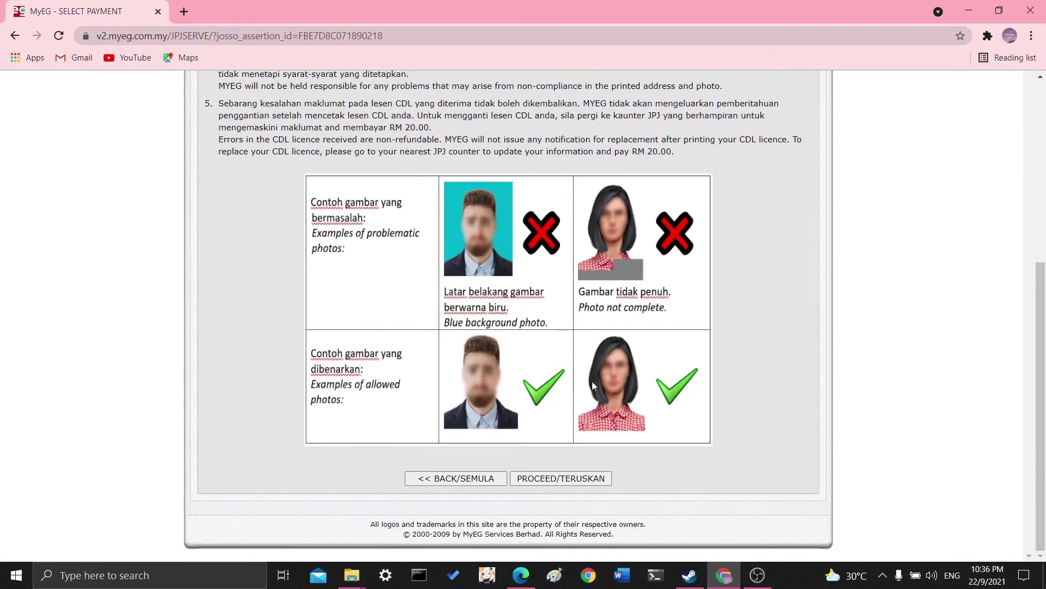
click(572, 481)
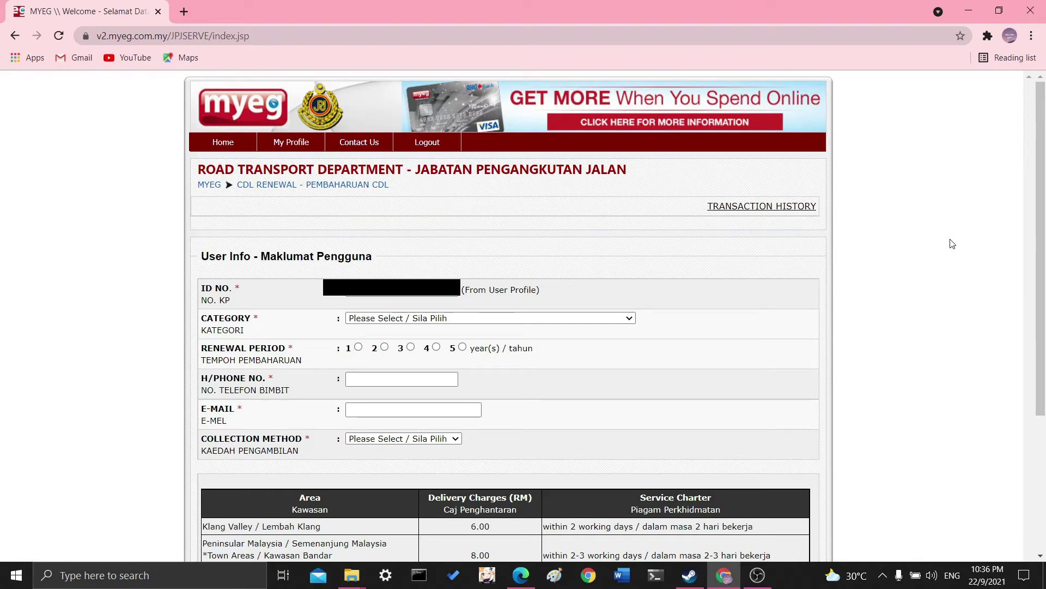
Set the applicant category to Citizen of Malaysia and enter the mobile phone number.
click(548, 322)
click(549, 341)
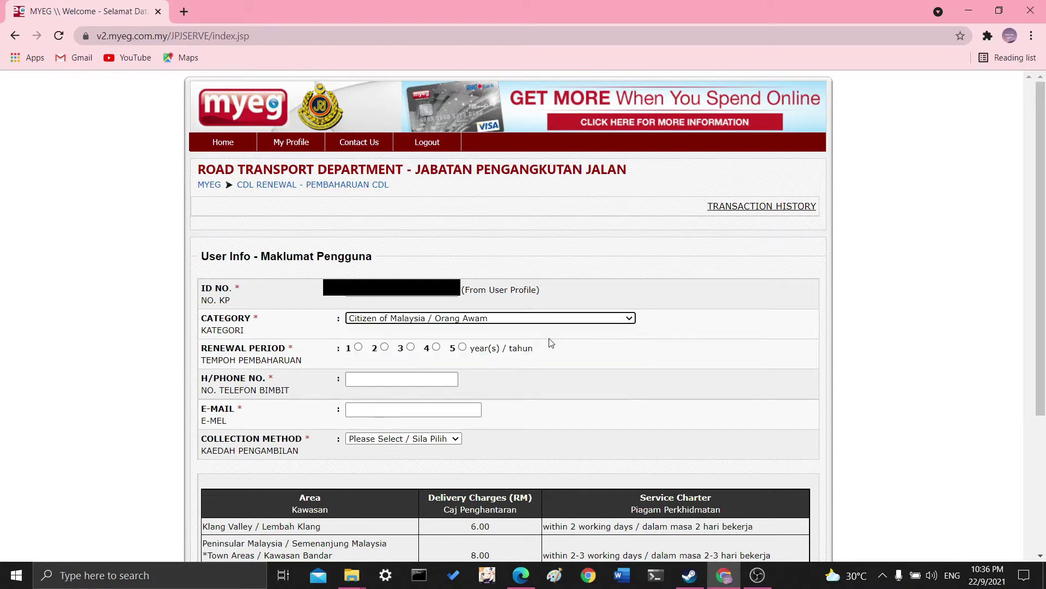
click(564, 318)
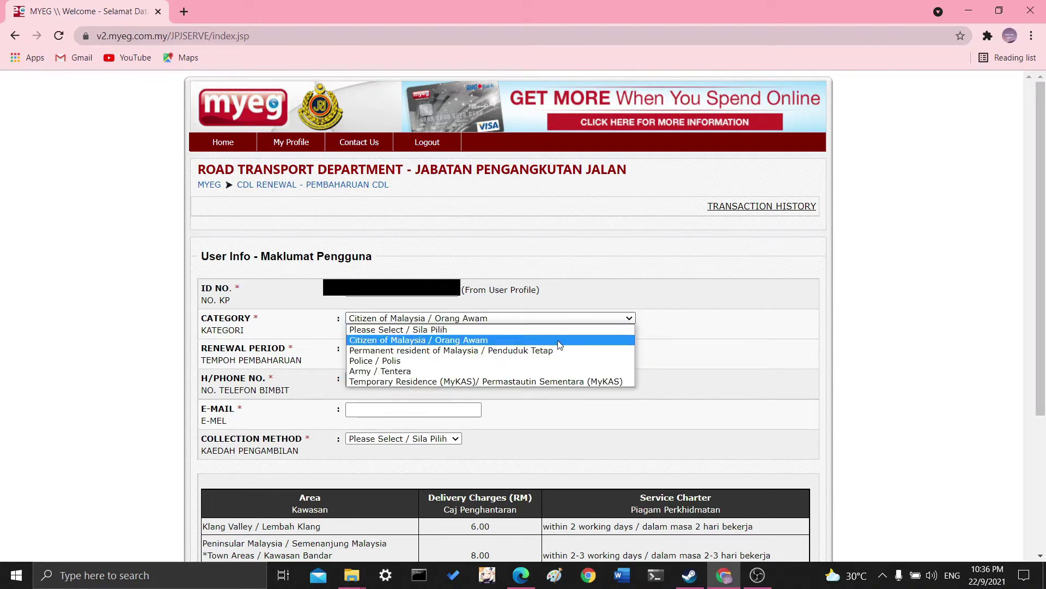
click(594, 316)
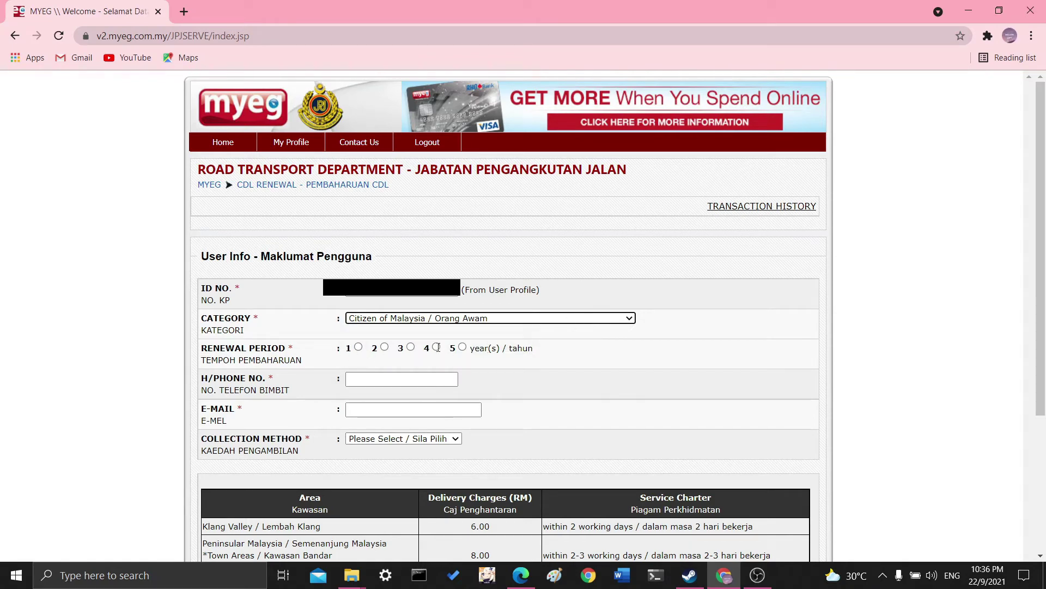
click(439, 379)
scroll(439, 382, down, 1)
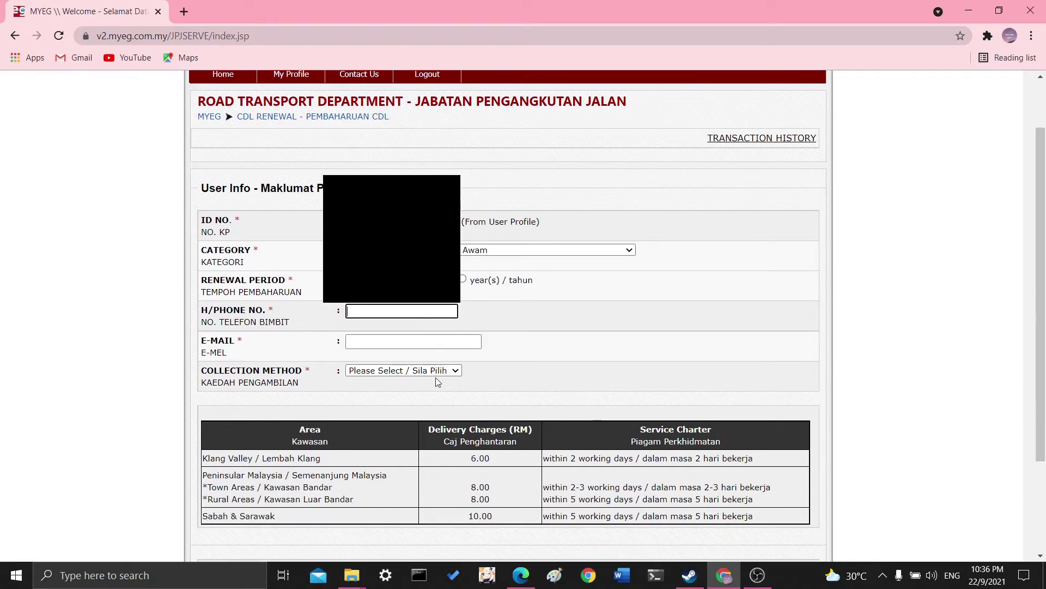
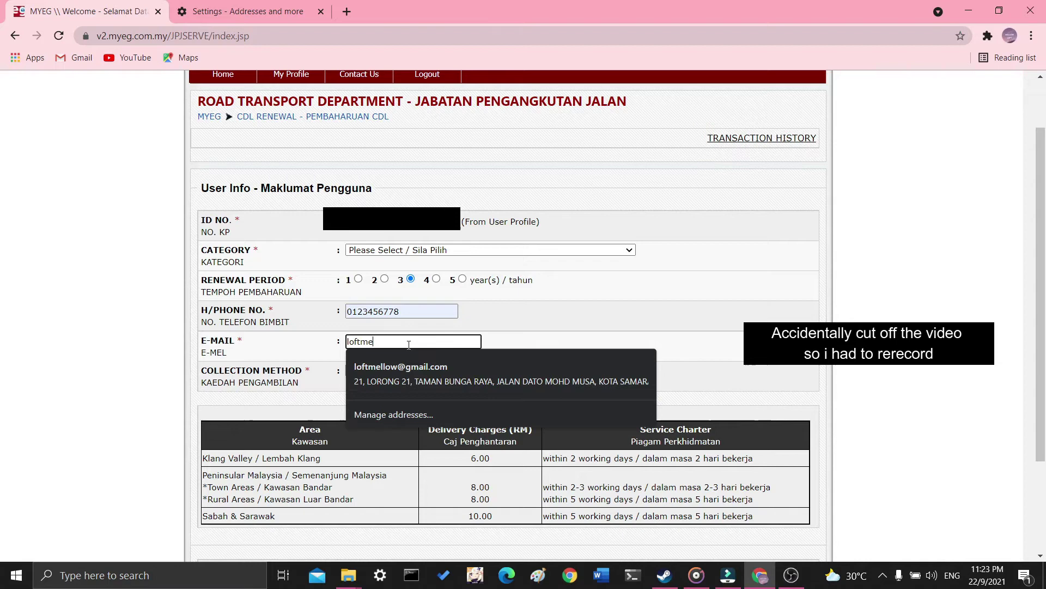
Enter the contact e-mail address and choose Delivery as the collection method.
click(502, 345)
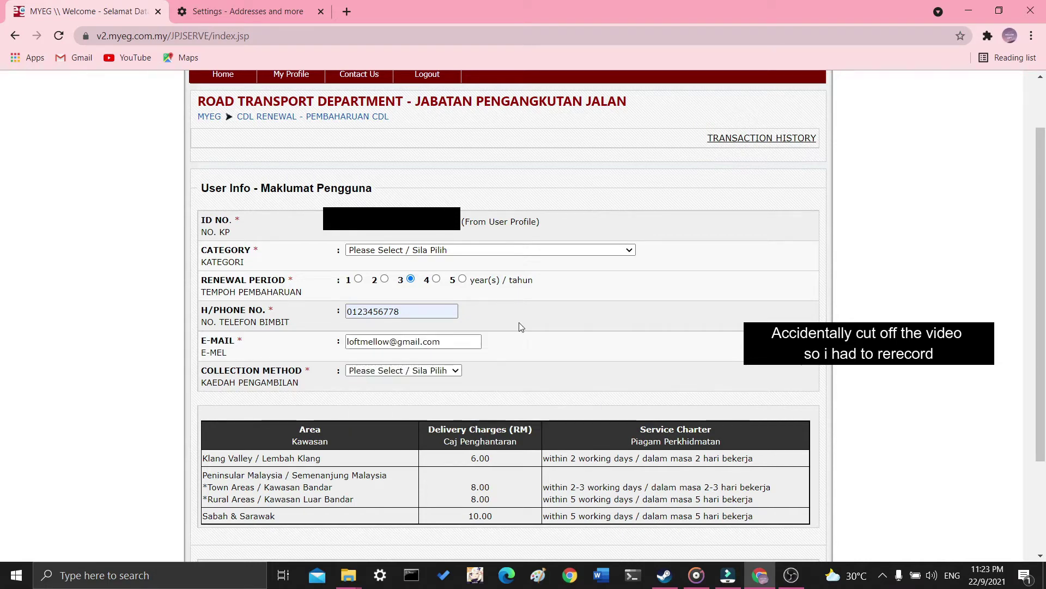
click(456, 373)
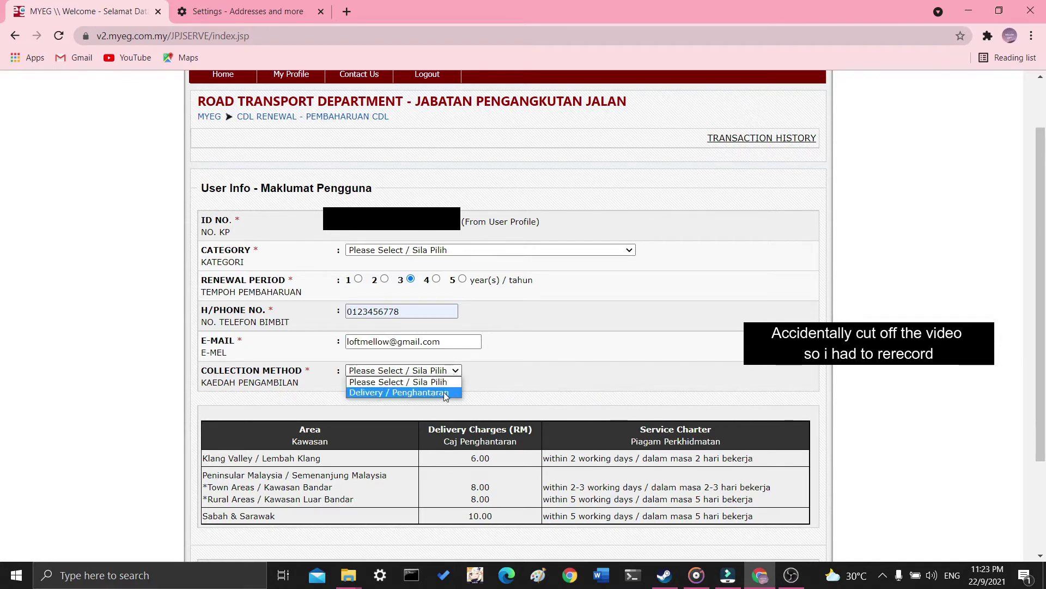
click(444, 392)
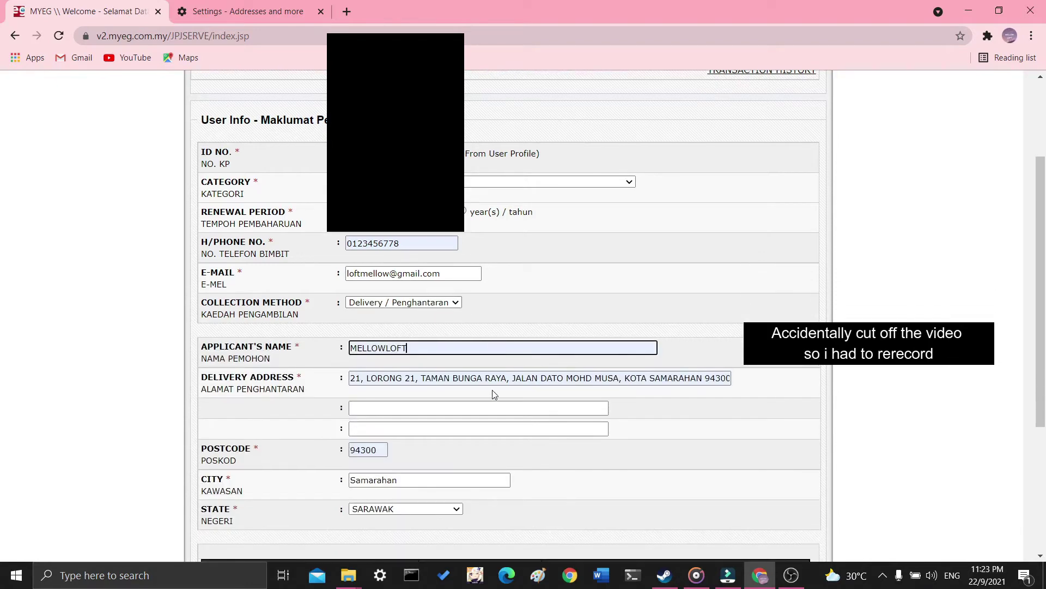
scroll(493, 393, down, 3)
Fill in the applicant's name and delivery address from Chrome's saved address.
click(453, 282)
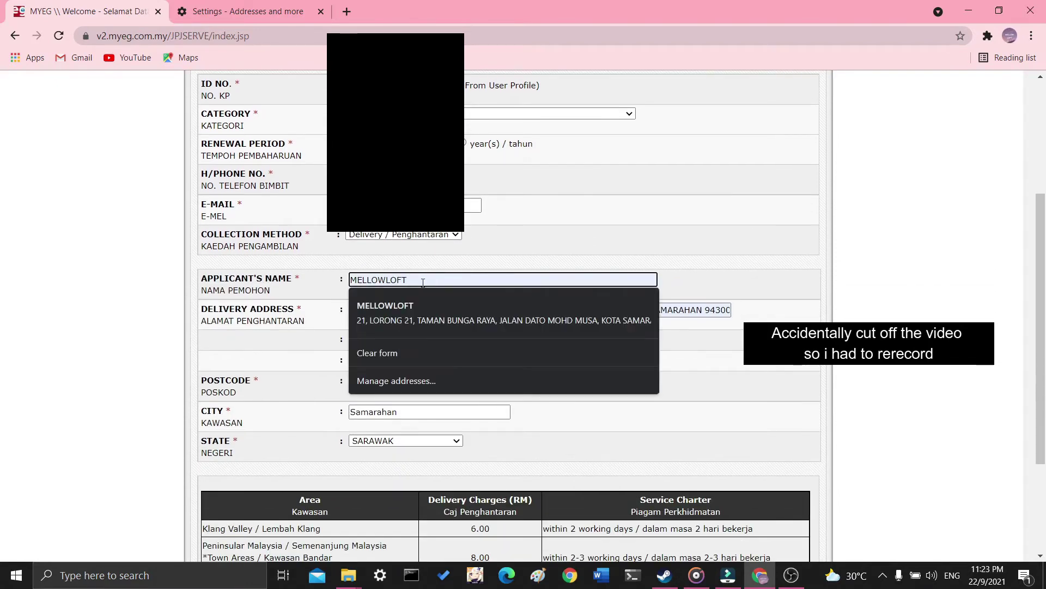
drag(453, 282, 323, 281)
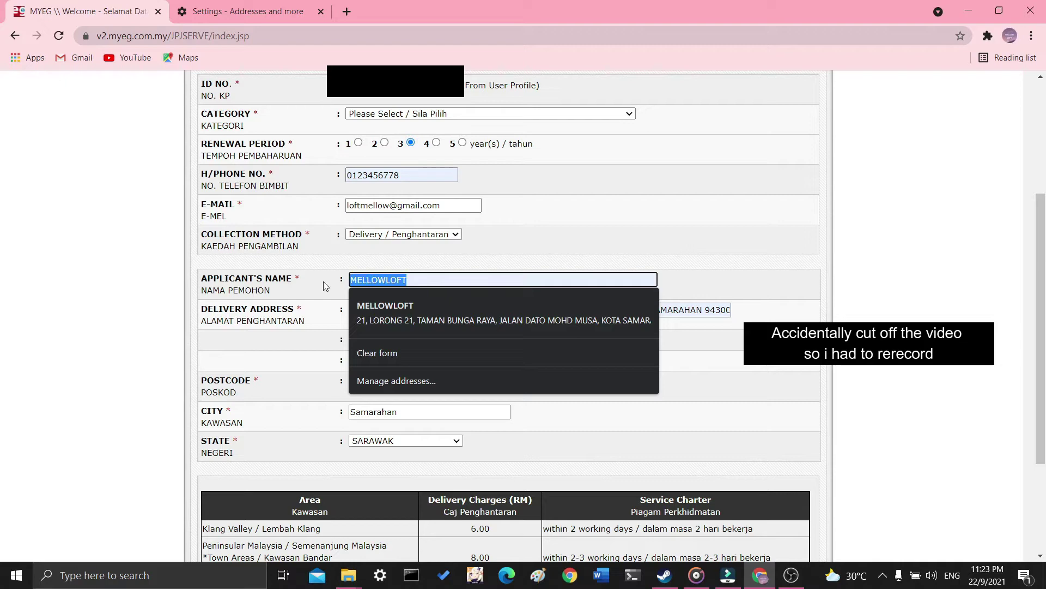
click(545, 310)
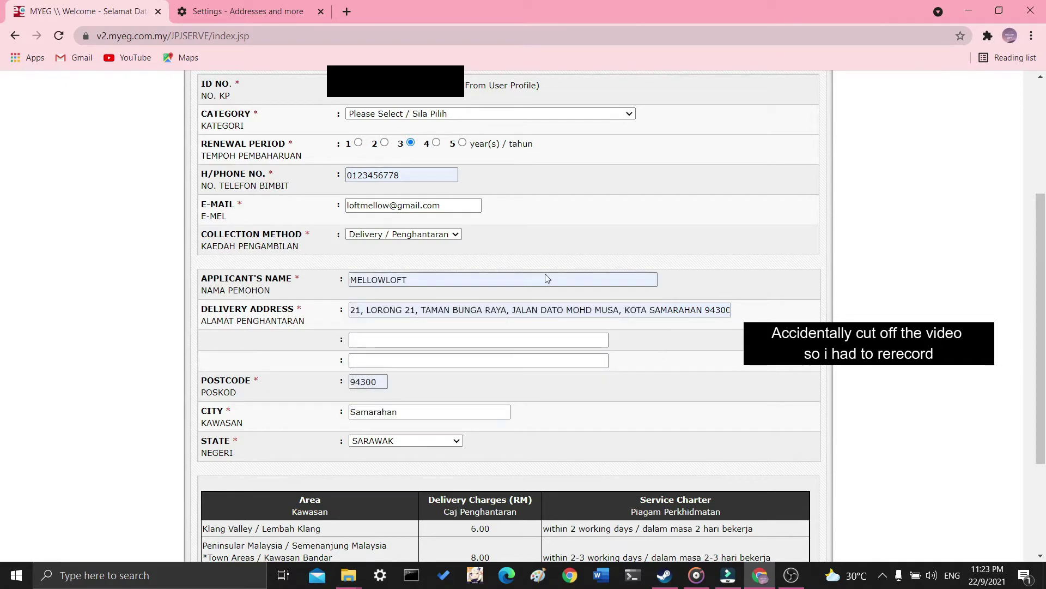
drag(352, 311, 719, 311)
click(359, 309)
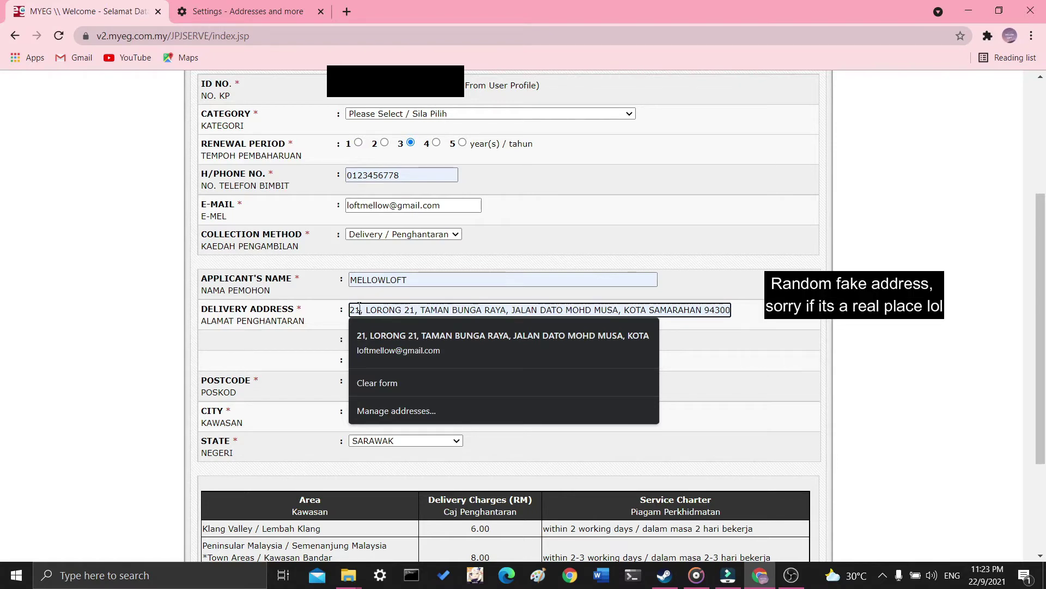
key(Down)
key(Return)
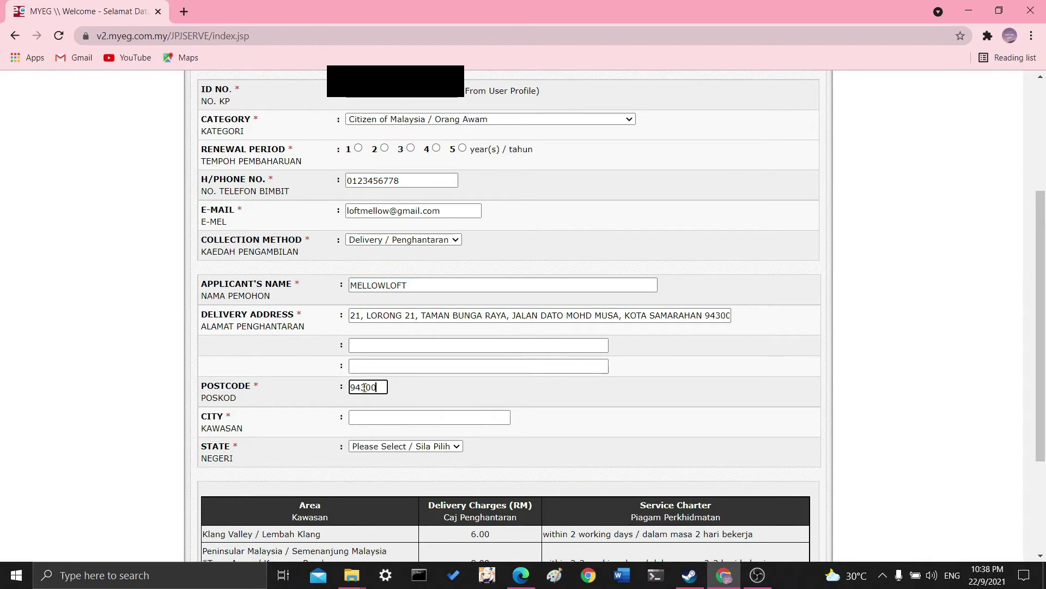
Enter the delivery city and set the state to SARAWAK.
click(393, 420)
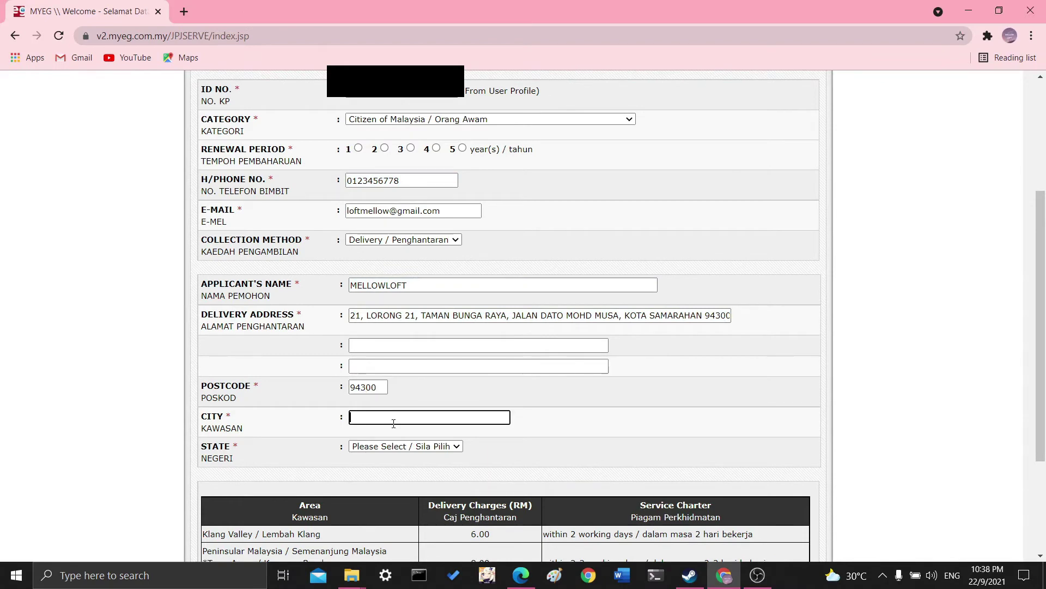
text(kota)
key(ctrl+a)
text(Samarahanaea)
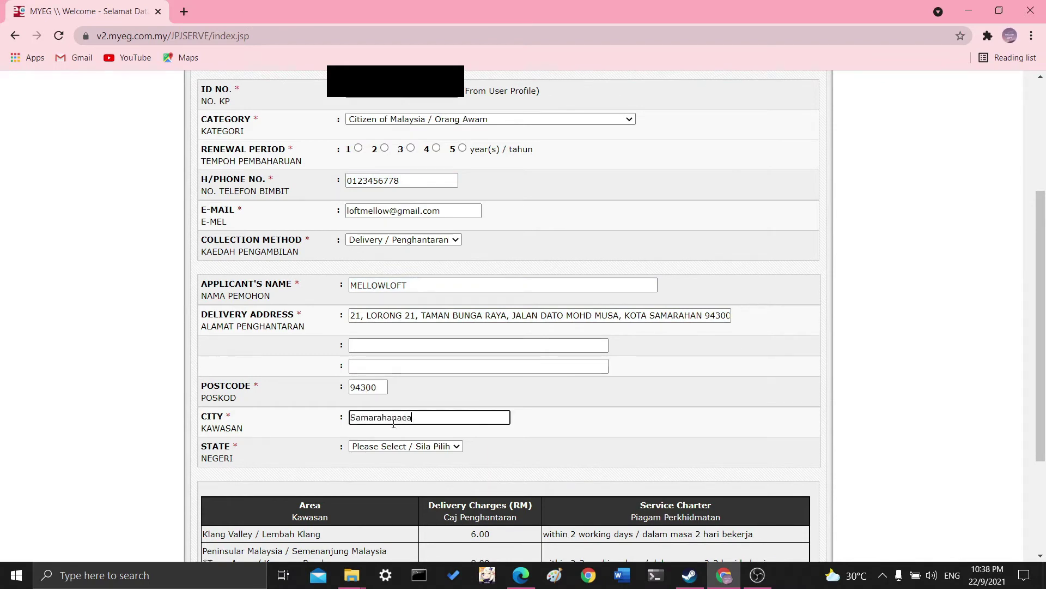
key(BackSpace)
key(BackSpace)
key(BackSpace)
click(406, 446)
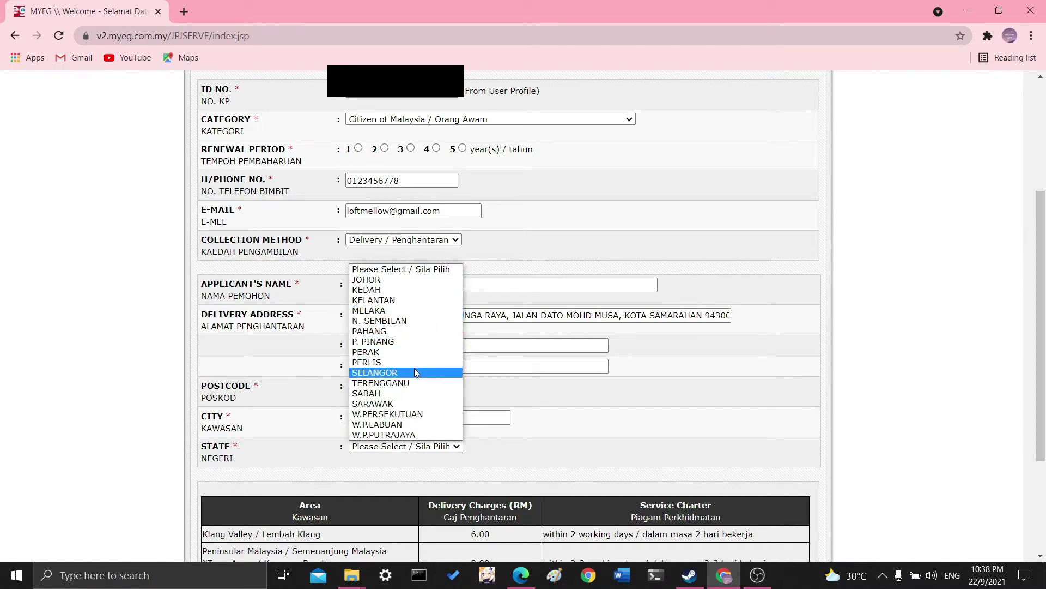
click(410, 403)
scroll(623, 387, down, 3)
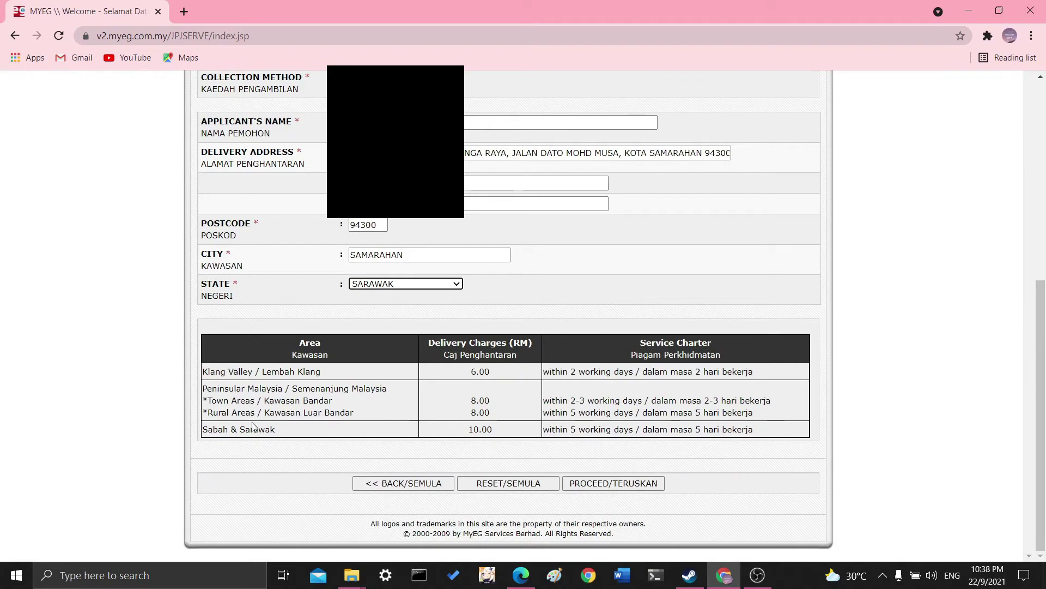
scroll(255, 426, up, 3)
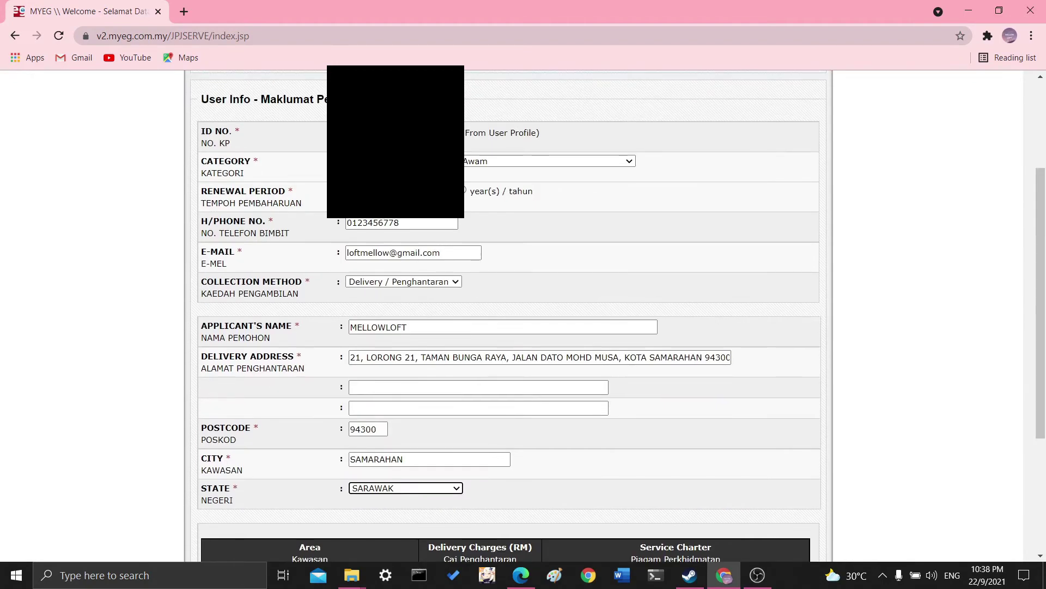
scroll(607, 392, down, 3)
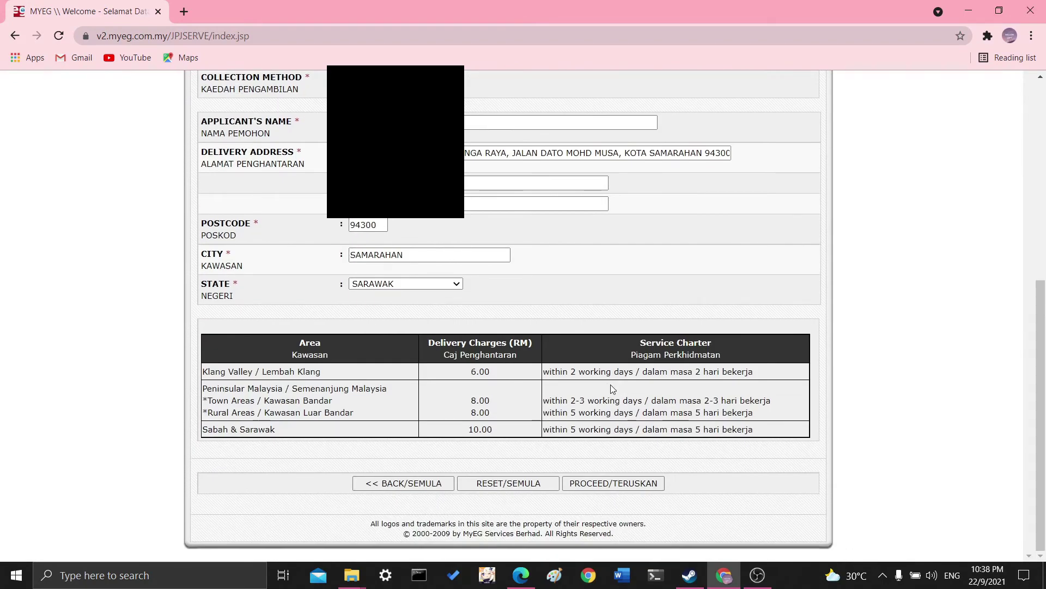
Submit the delivery details, tick Confirm Contact Details, and proceed to the RM 42.72 summary.
click(609, 484)
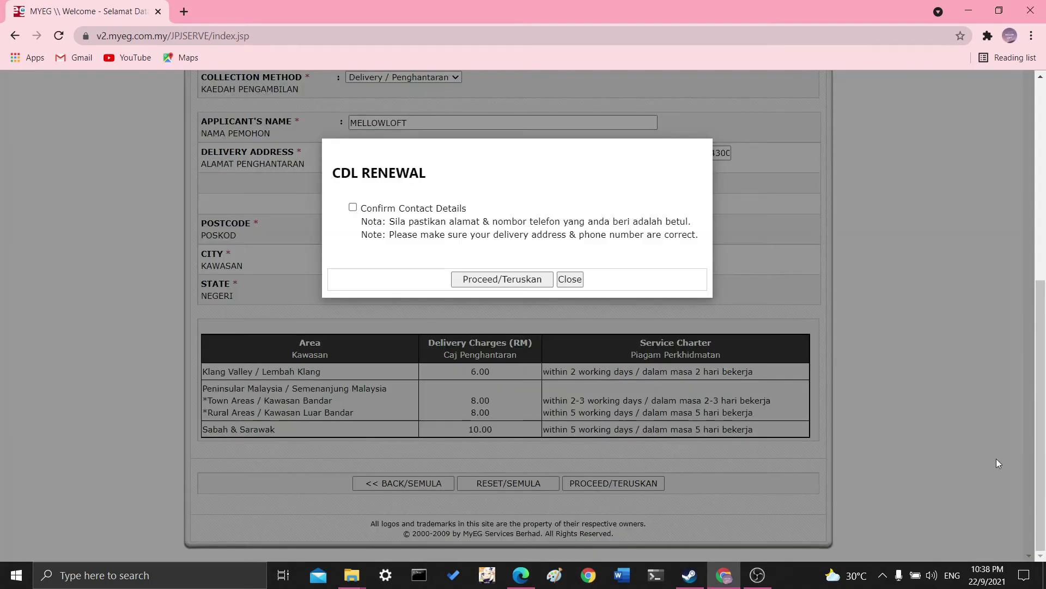
click(352, 207)
click(521, 283)
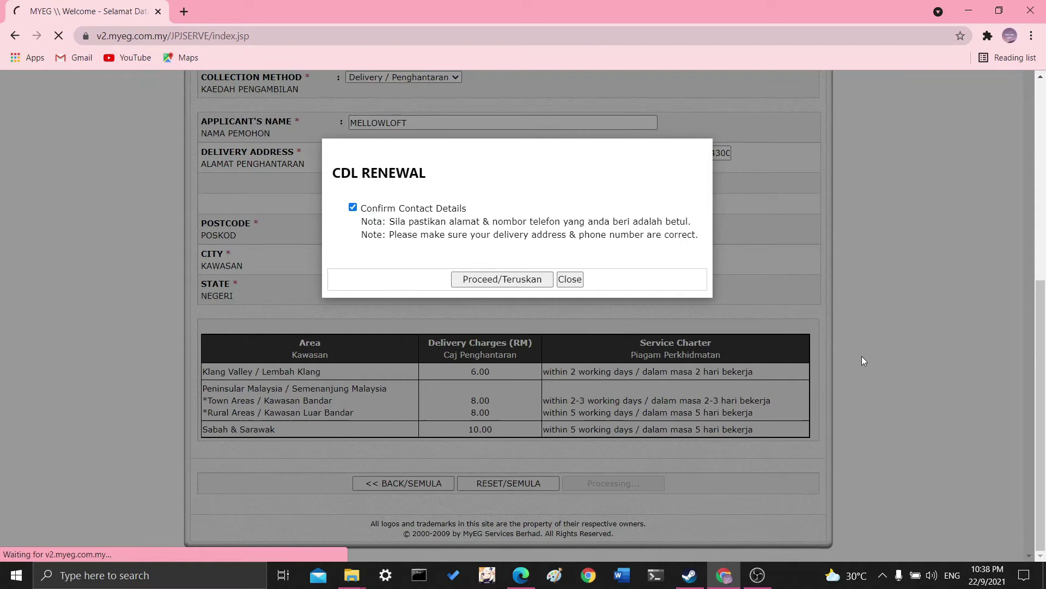
scroll(860, 361, down, 1)
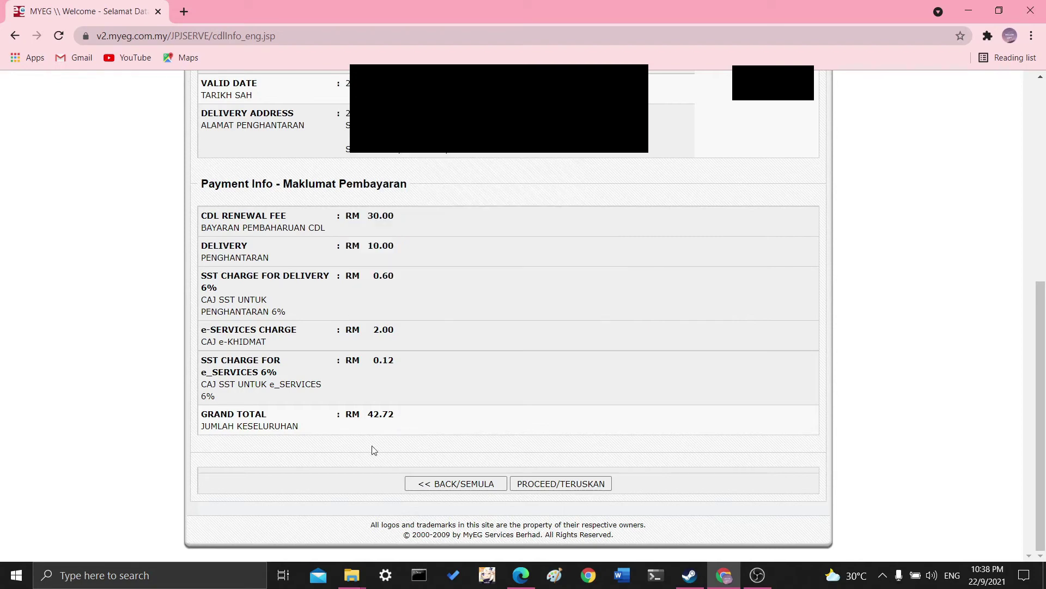
Continue past the summary and select 'Saya mengesahkan' confirming the information and photo are correct.
click(593, 487)
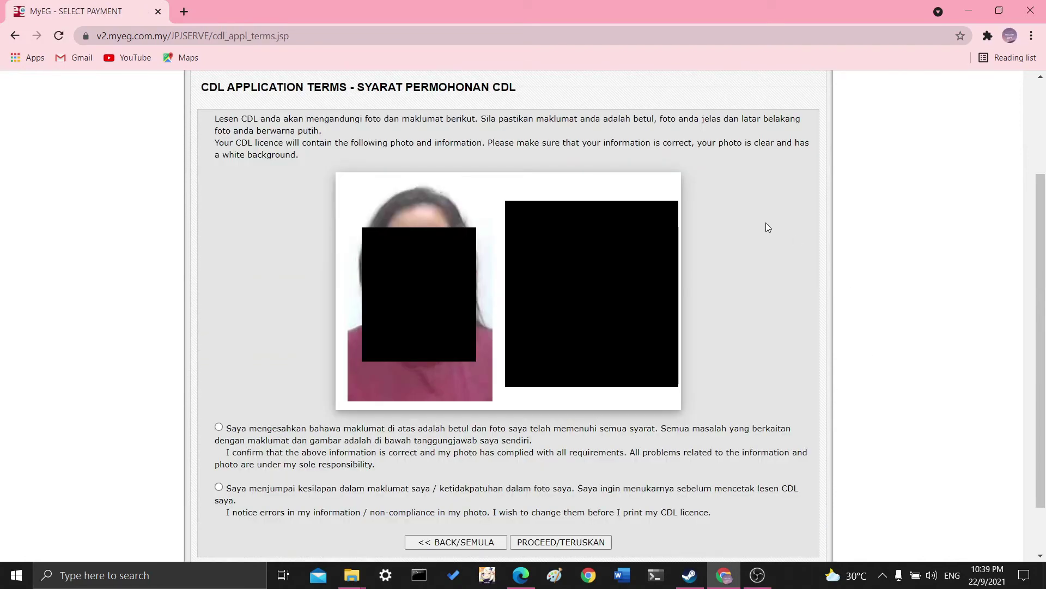
scroll(766, 354, down, 2)
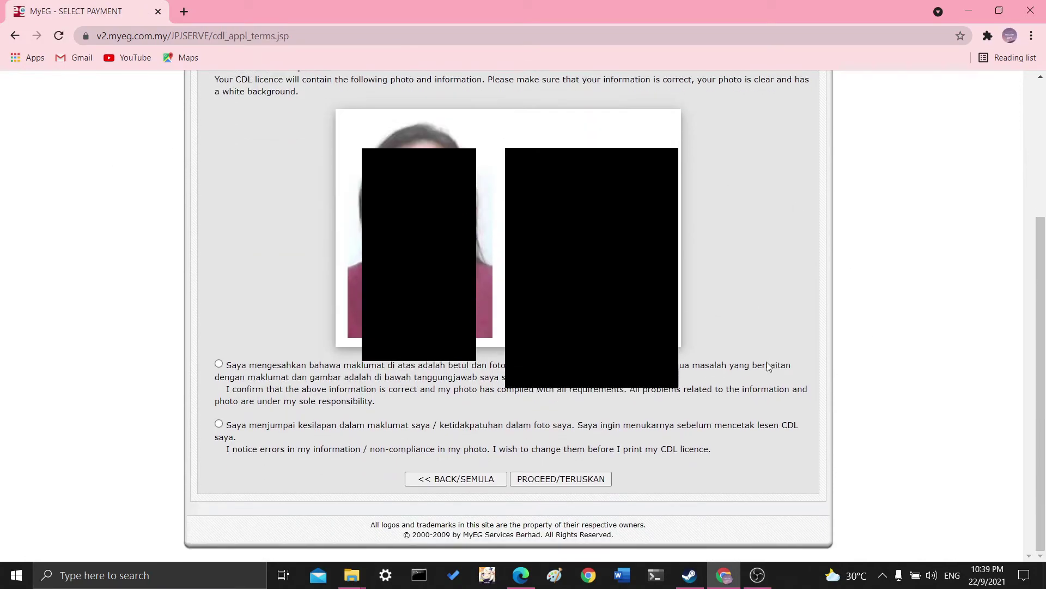
click(586, 486)
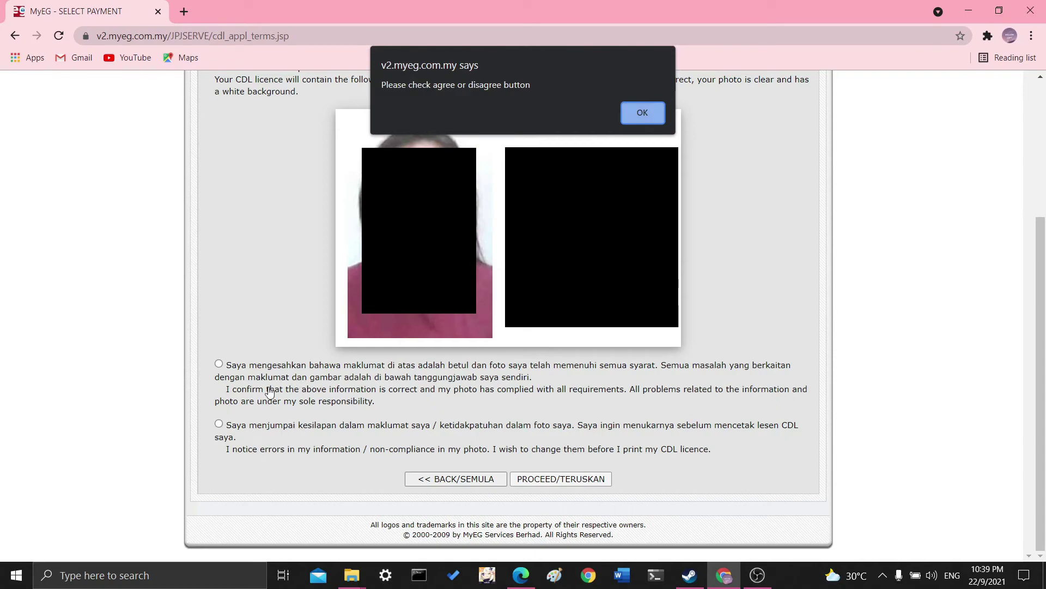
click(656, 113)
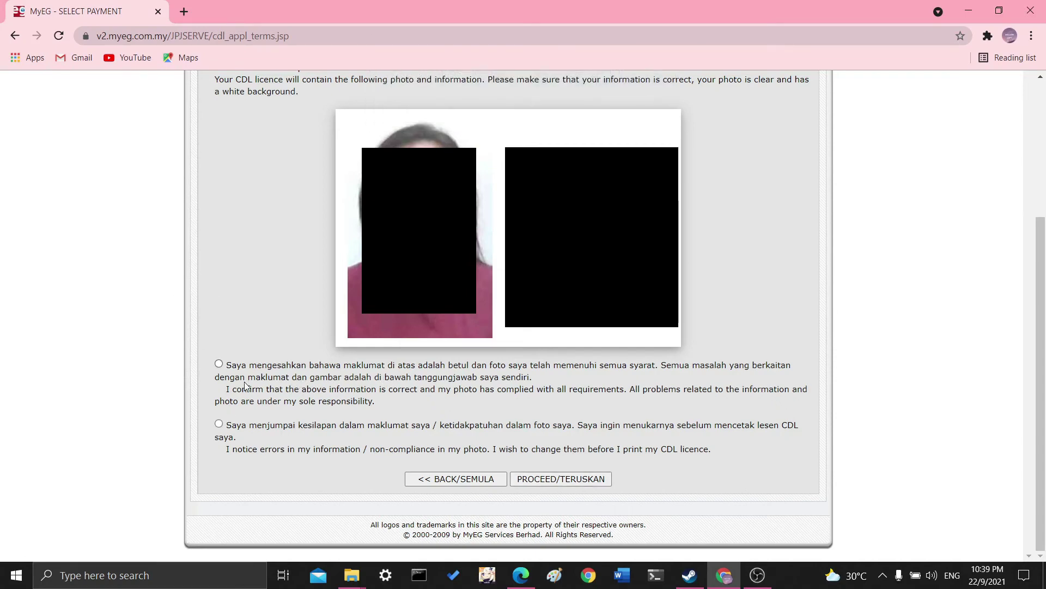
click(220, 363)
scroll(660, 475, up, 3)
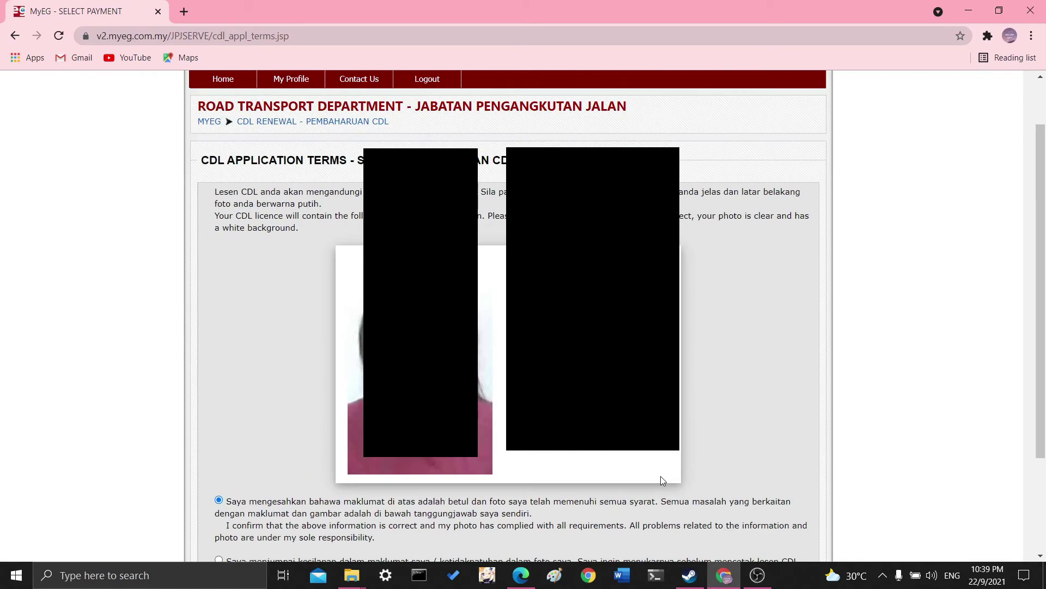
scroll(661, 476, down, 3)
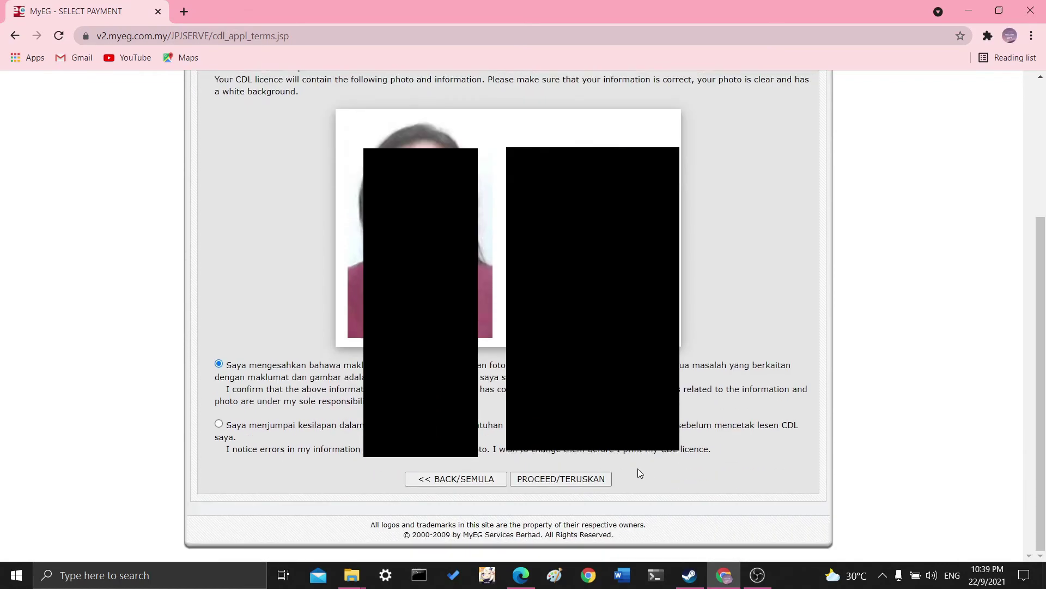
Submit the accepted terms, close the Google Translate offer, and choose Other Payments (Credit card, Online banking).
click(592, 480)
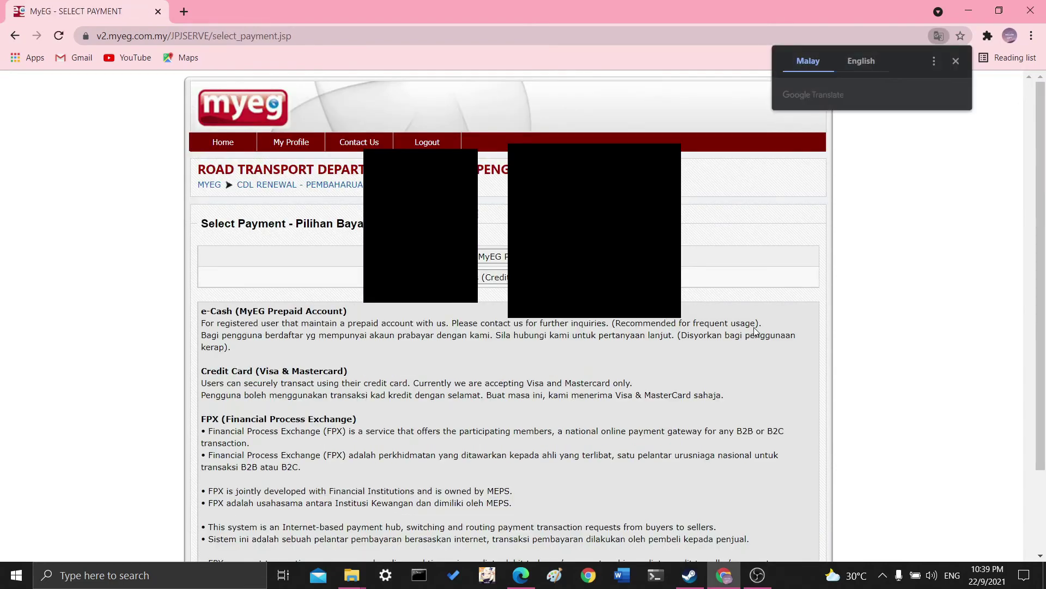
scroll(699, 319, down, 3)
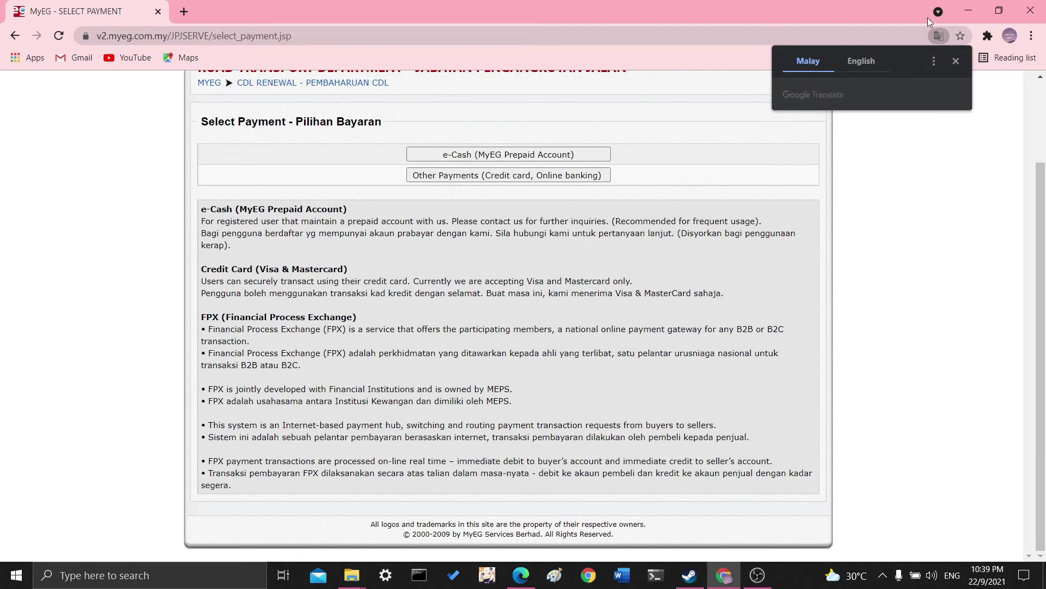
click(958, 61)
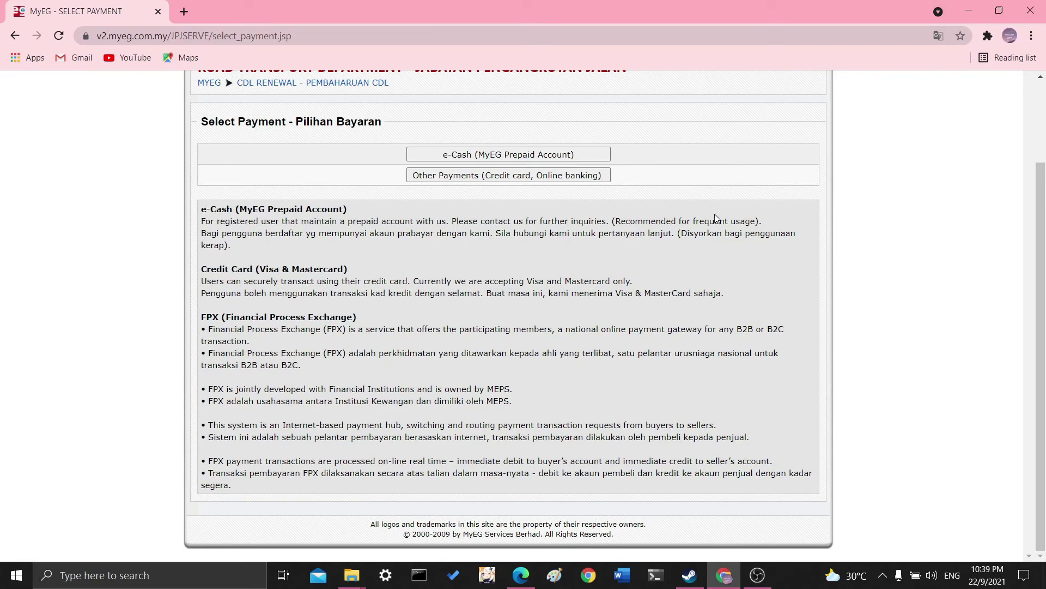
click(594, 180)
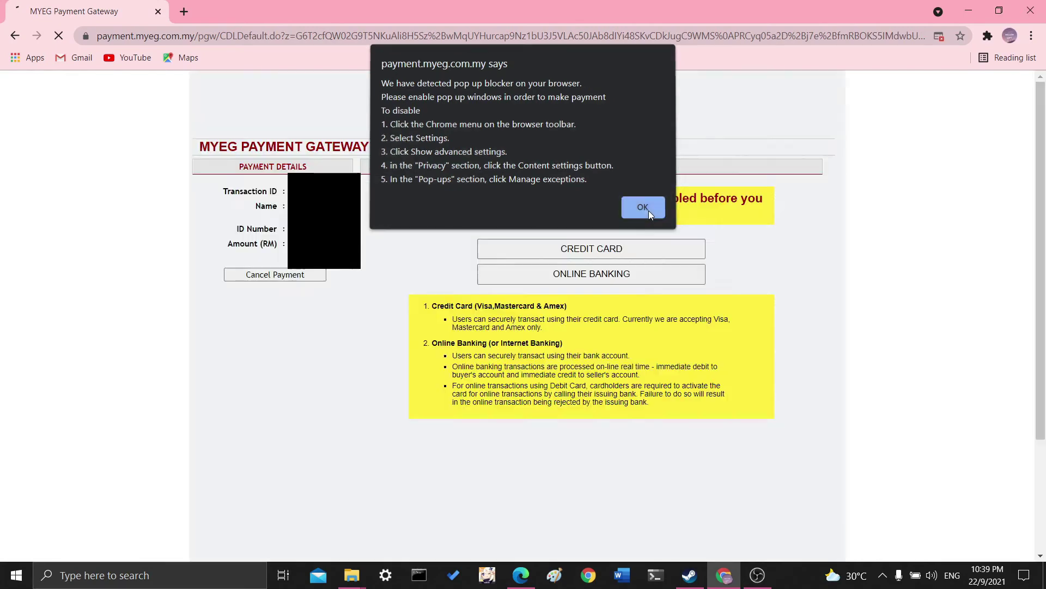
Pay via ONLINE BANKING with FPX Internet Banking (Retail Banking), agreeing to the payment terms.
click(649, 210)
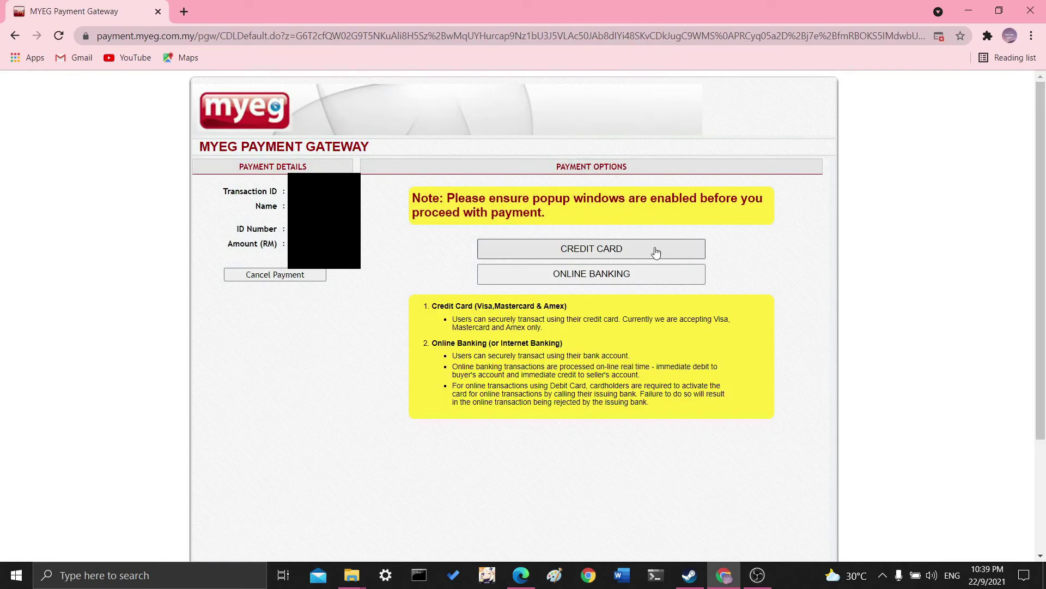
click(678, 283)
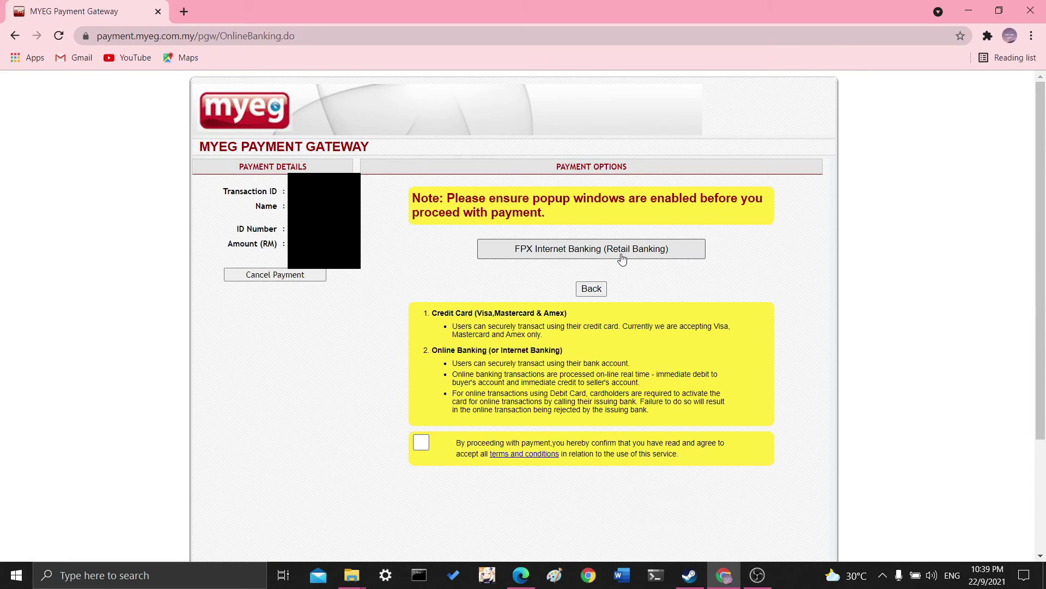
click(622, 259)
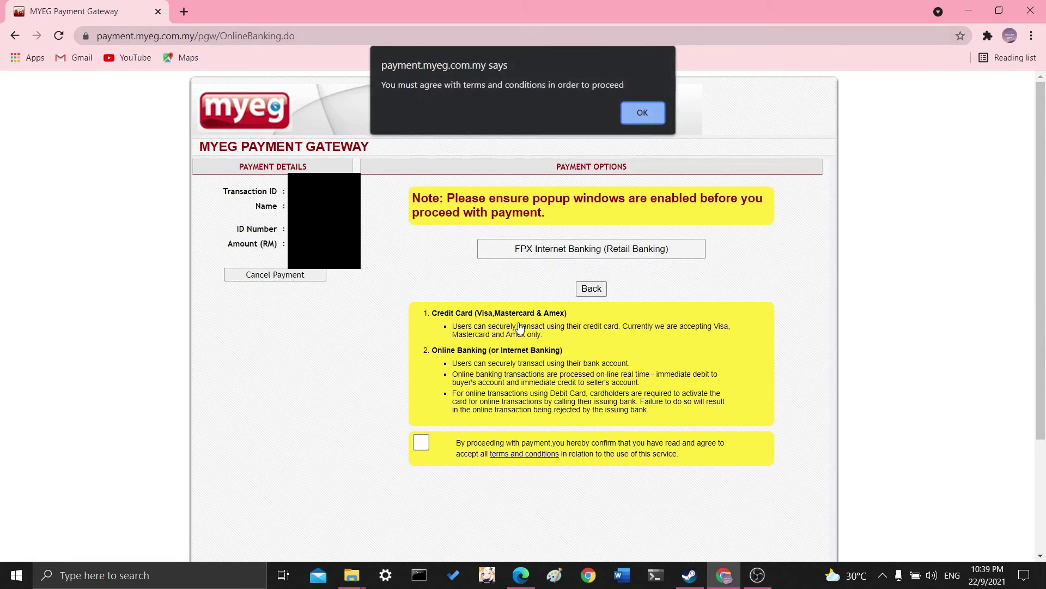
click(653, 111)
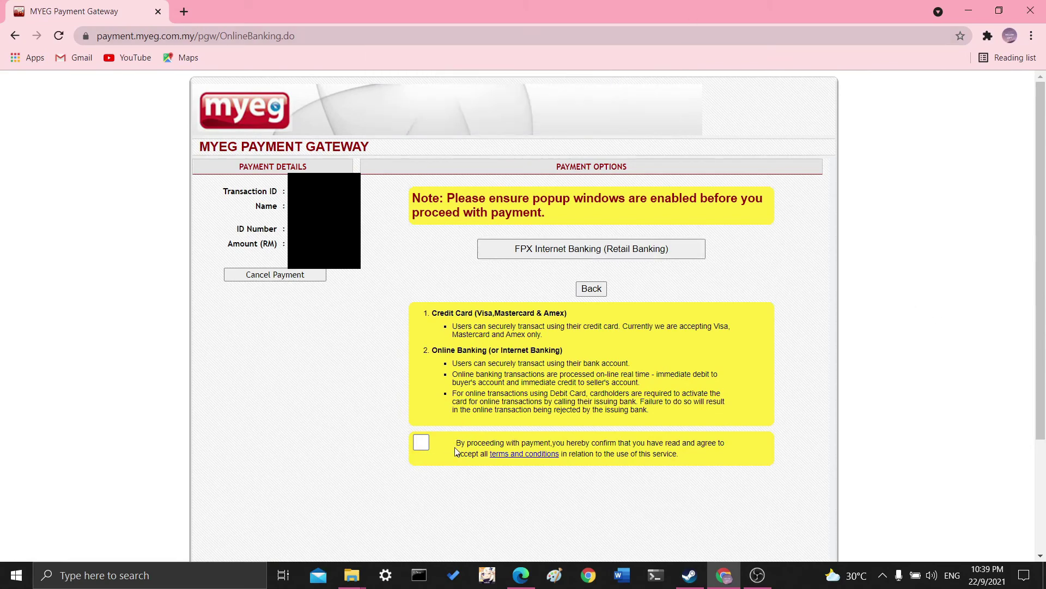
click(421, 440)
click(597, 247)
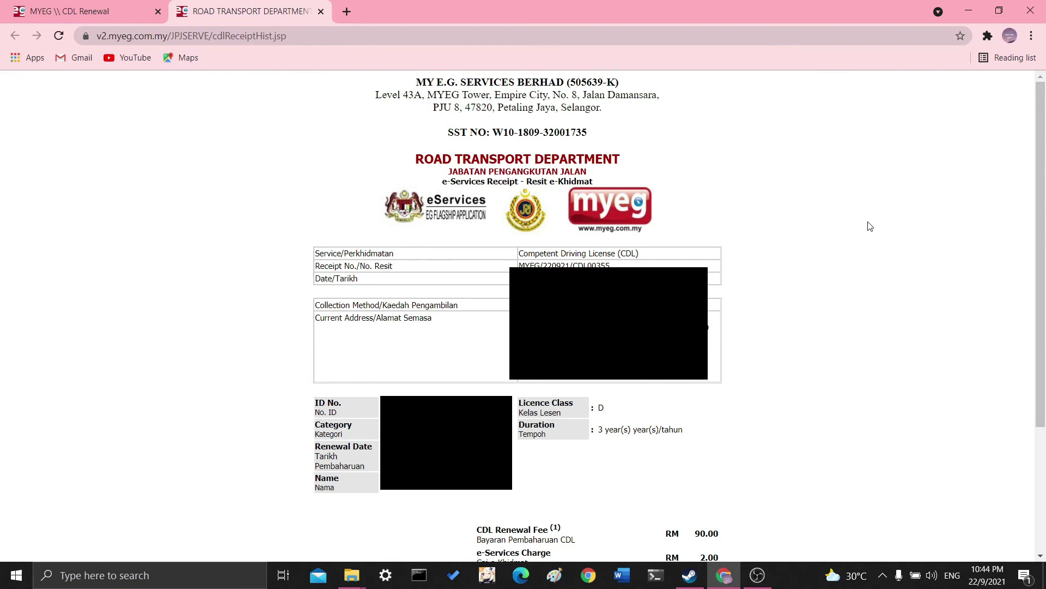
Scroll down the receipt to see the RM 10.00 delivery charge and RM 102.72 grand total.
scroll(958, 418, down, 1)
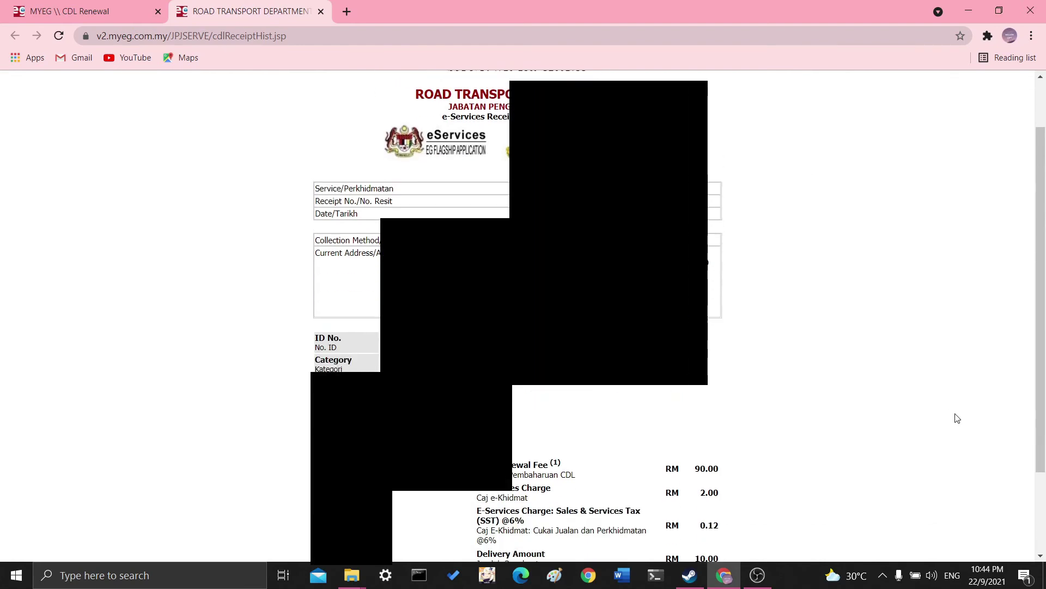
scroll(958, 418, down, 2)
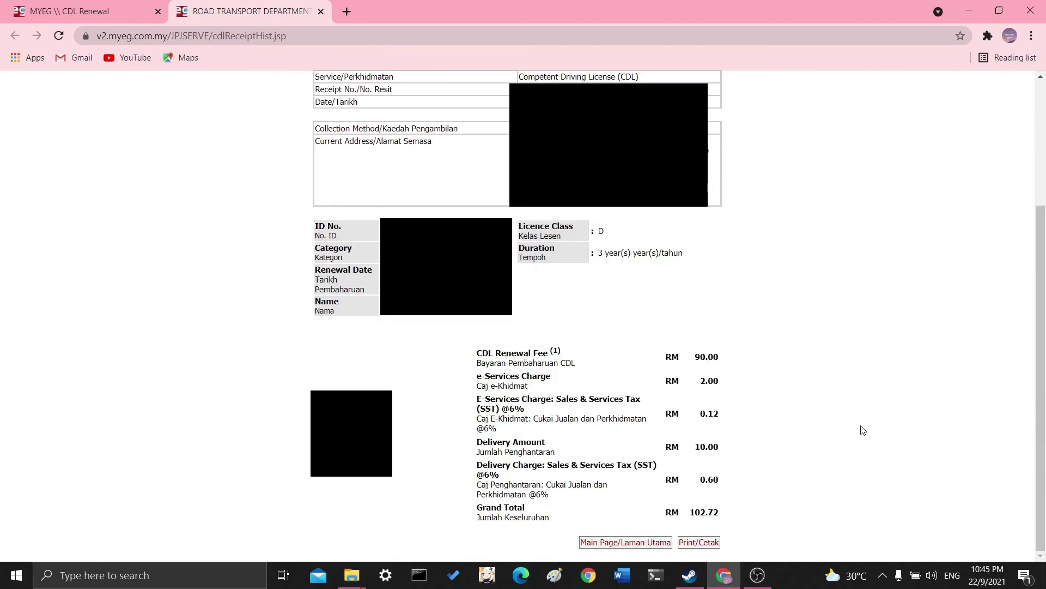